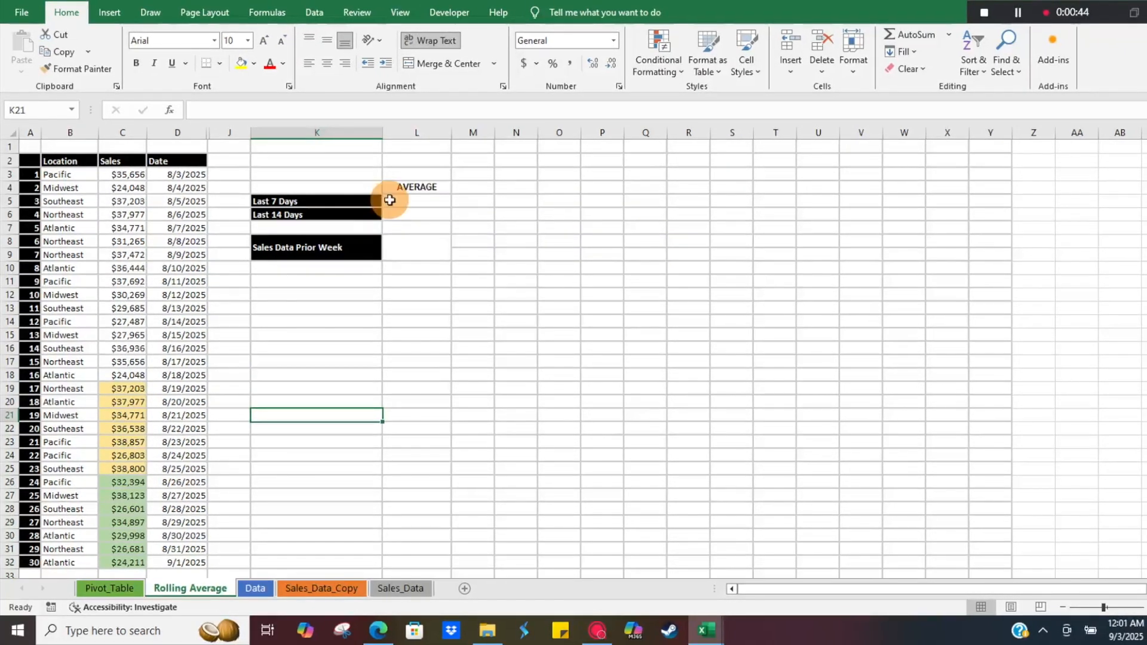
Start an AVERAGEIFS formula in L5 for Last 7 Days, with the Sales column as absolute average range $C:$C
click(390, 200)
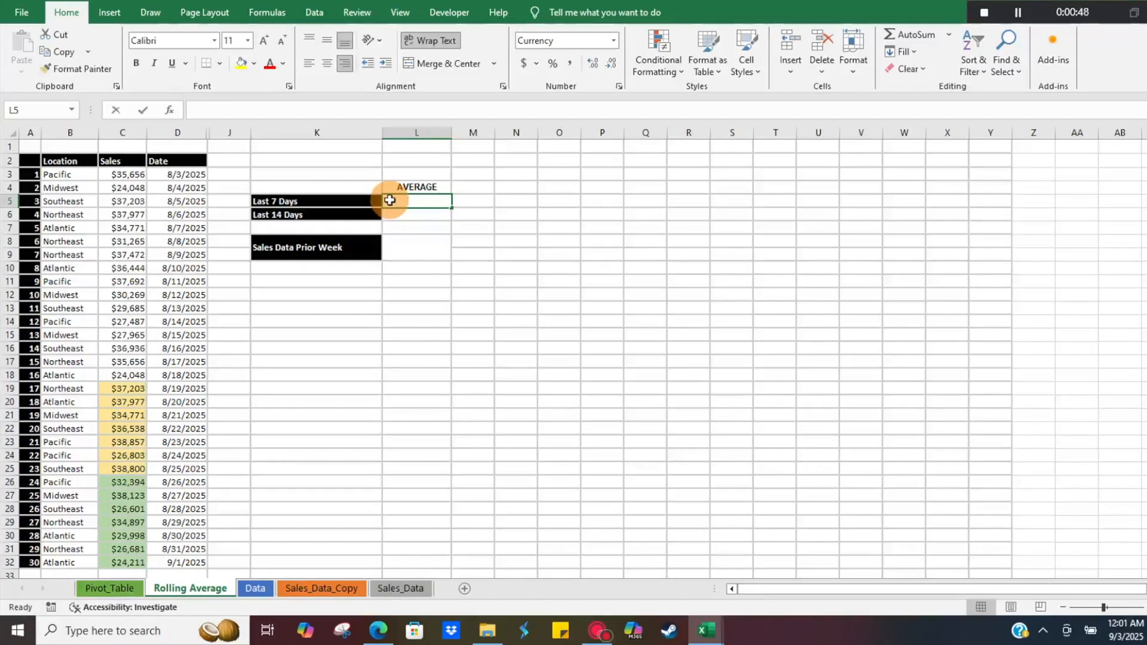
text(=averageifs)
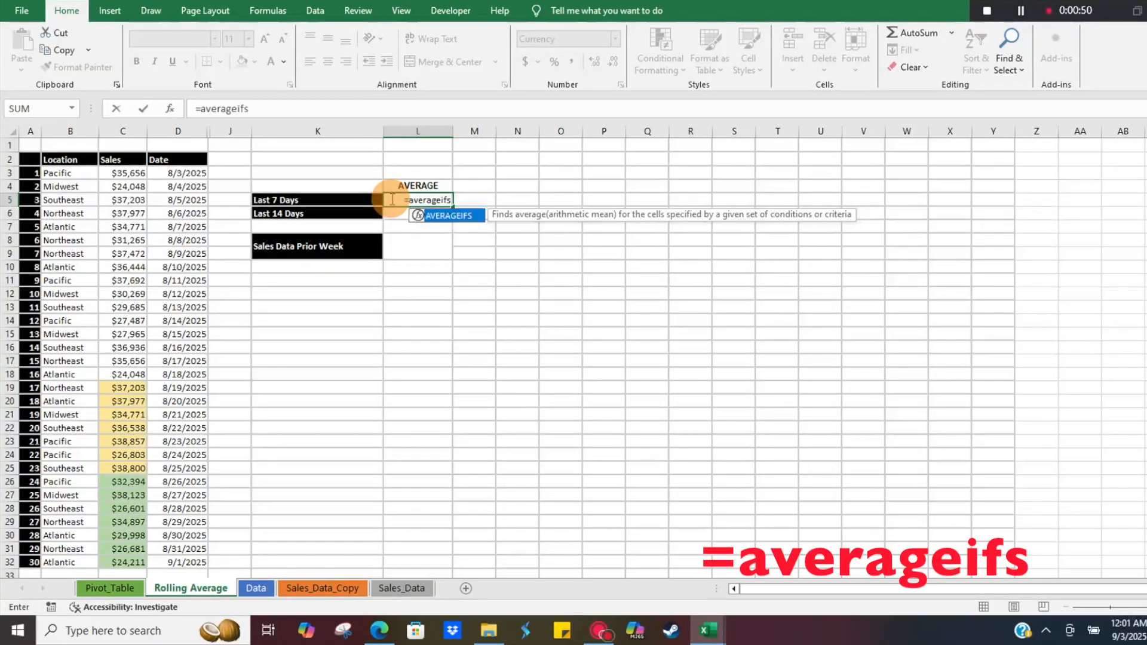
key(Tab)
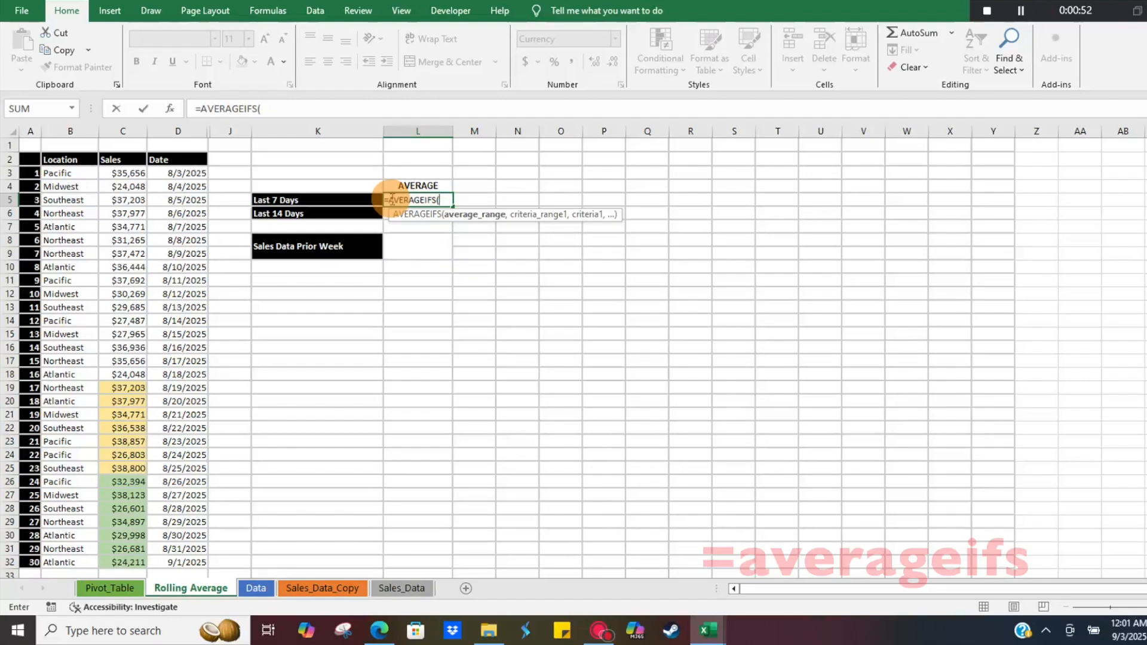
click(121, 129)
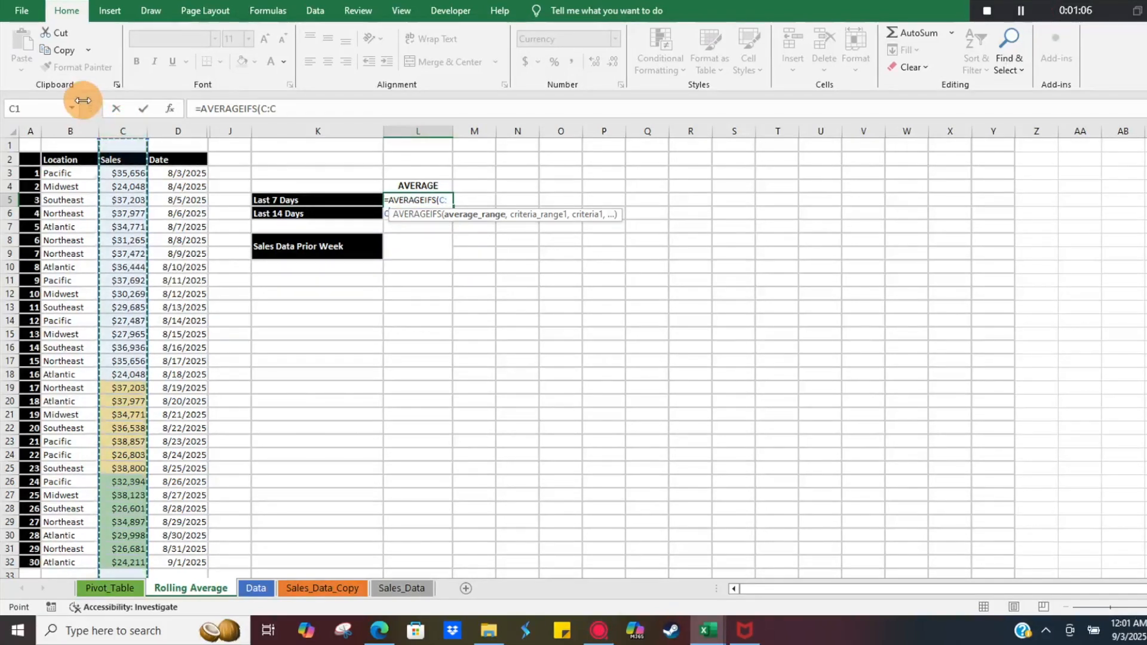
click(51, 88)
click(264, 110)
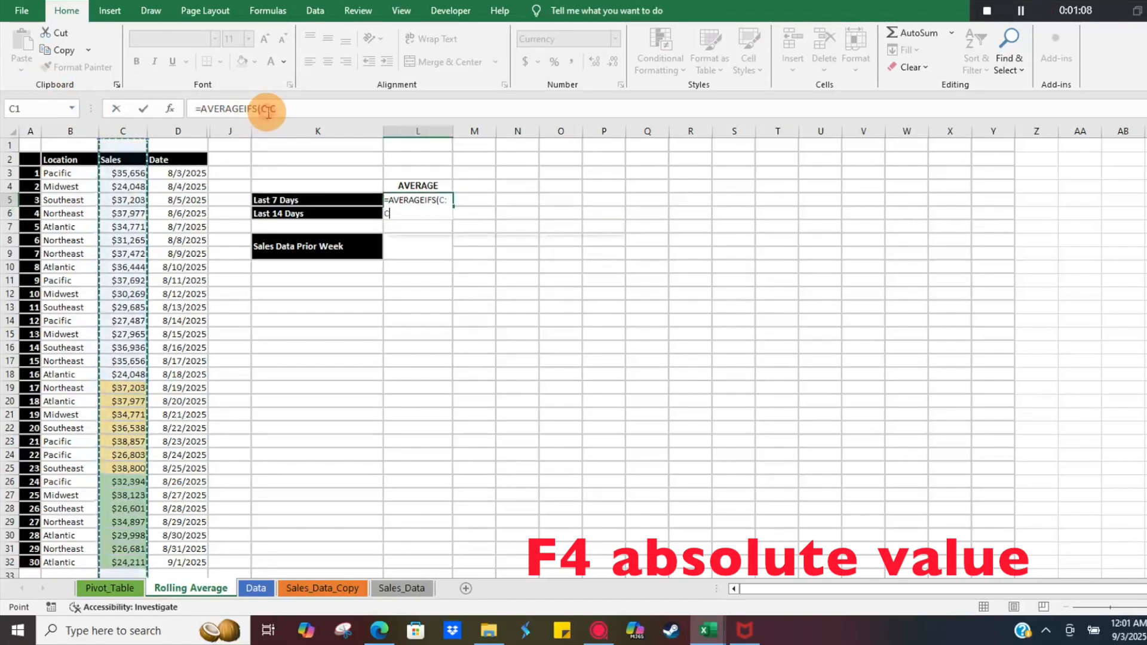
click(310, 108)
key(F4)
text(,)
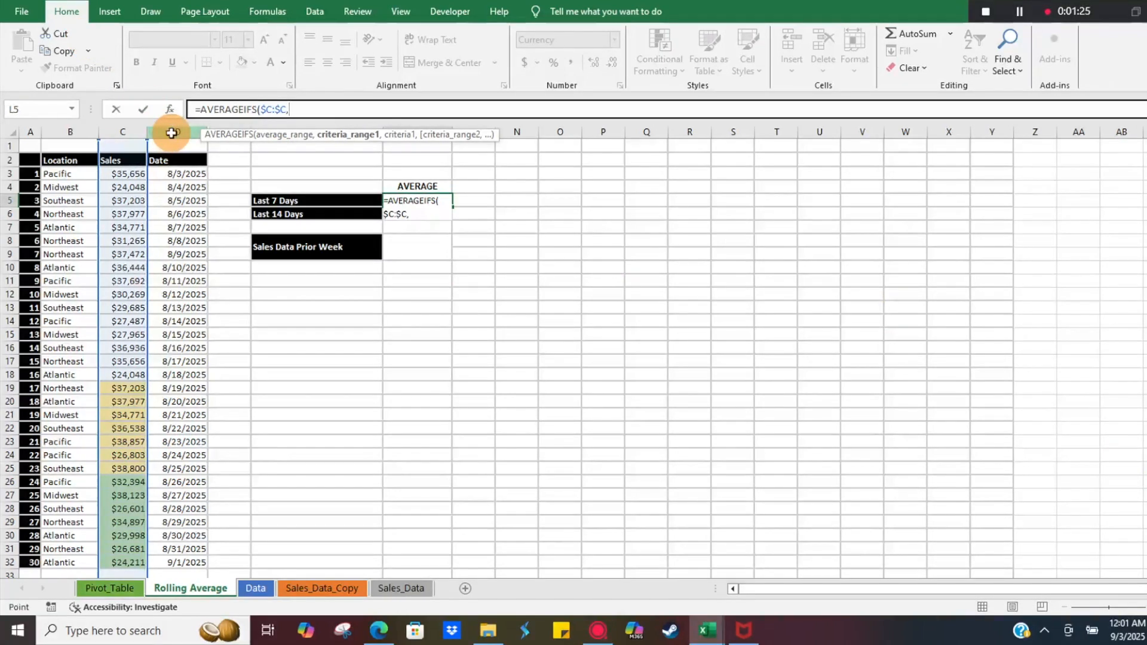
Add the Date column $D:$D as the first criteria range in the L5 formula, with the criterion "<"&TODAY()
click(171, 130)
key(F4)
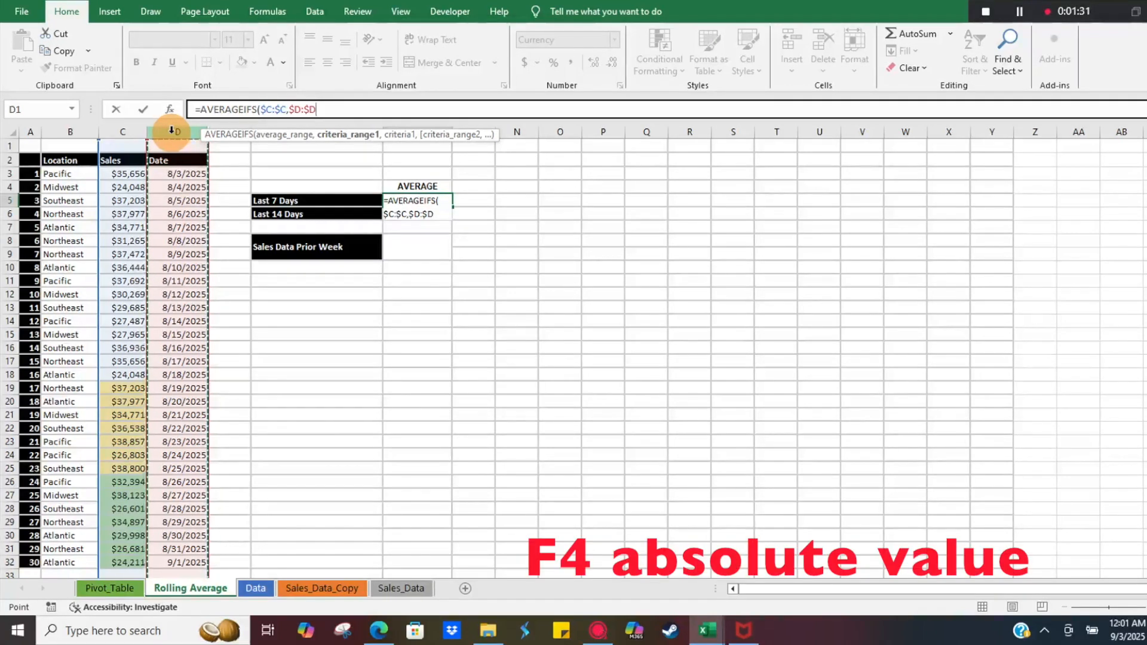
text(,)
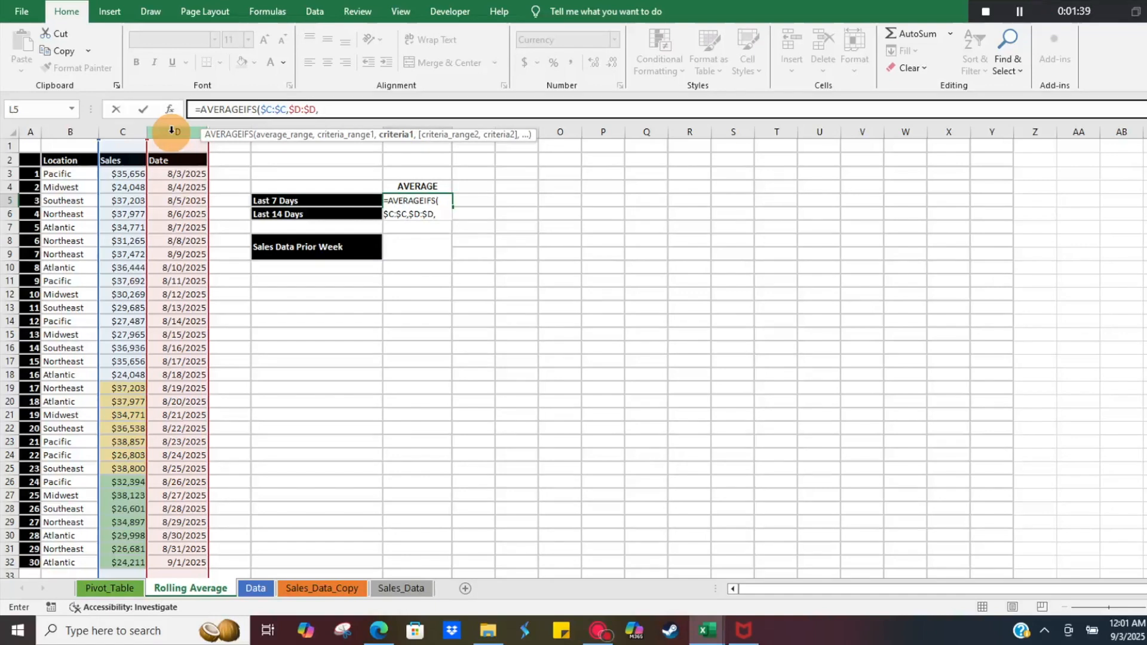
text(")
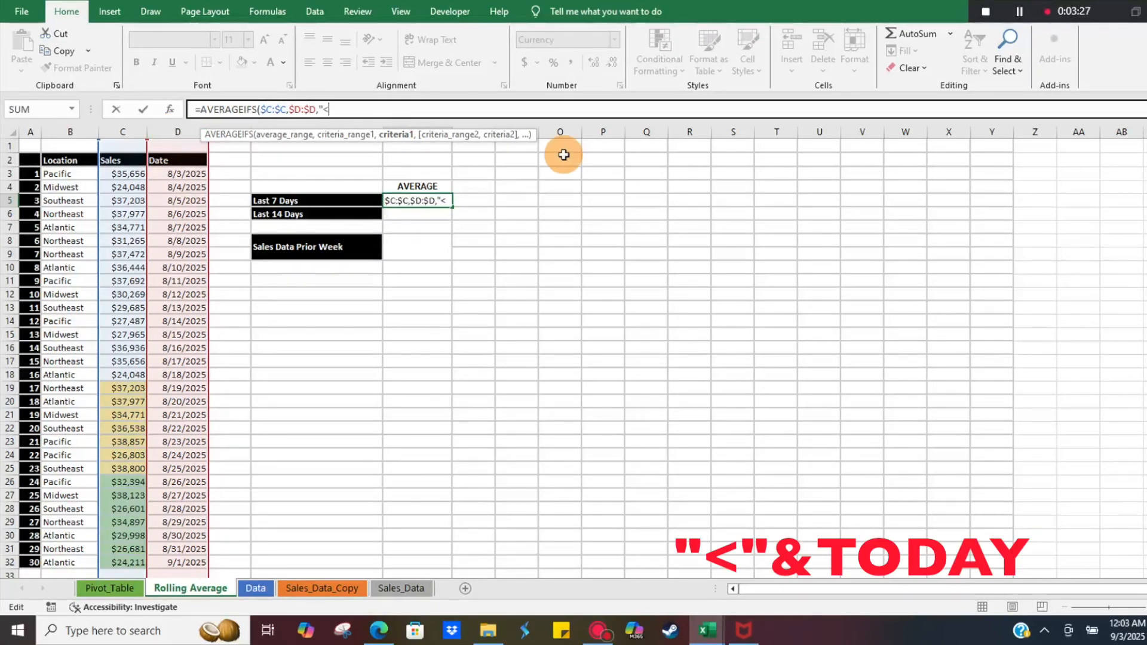
text(<"&TODAY()
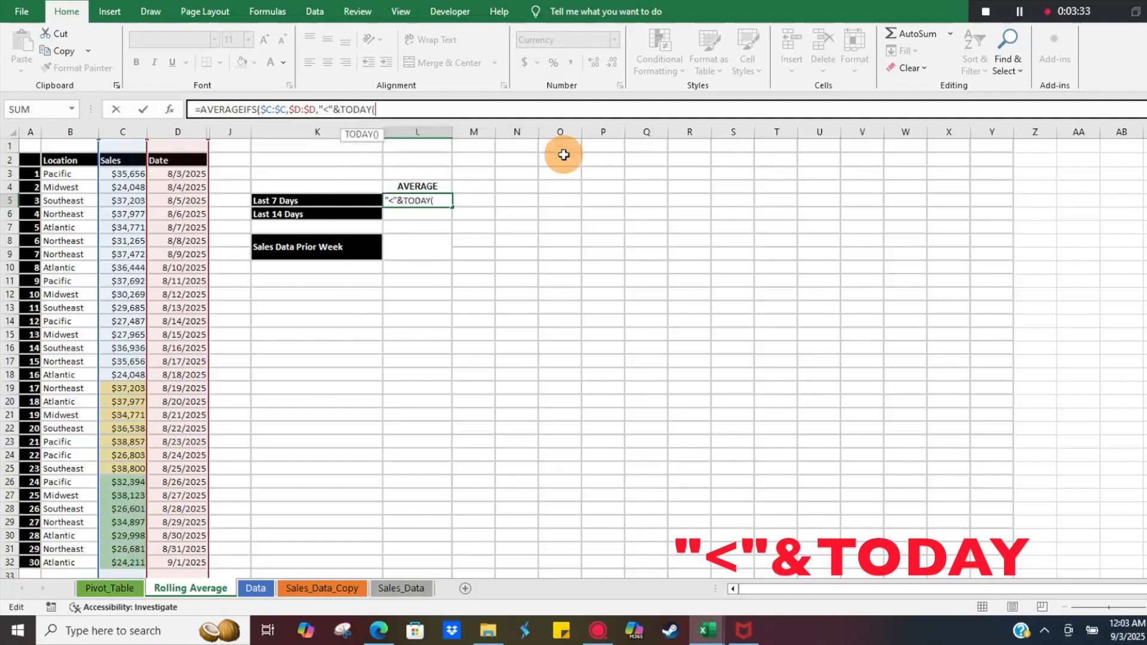
text())
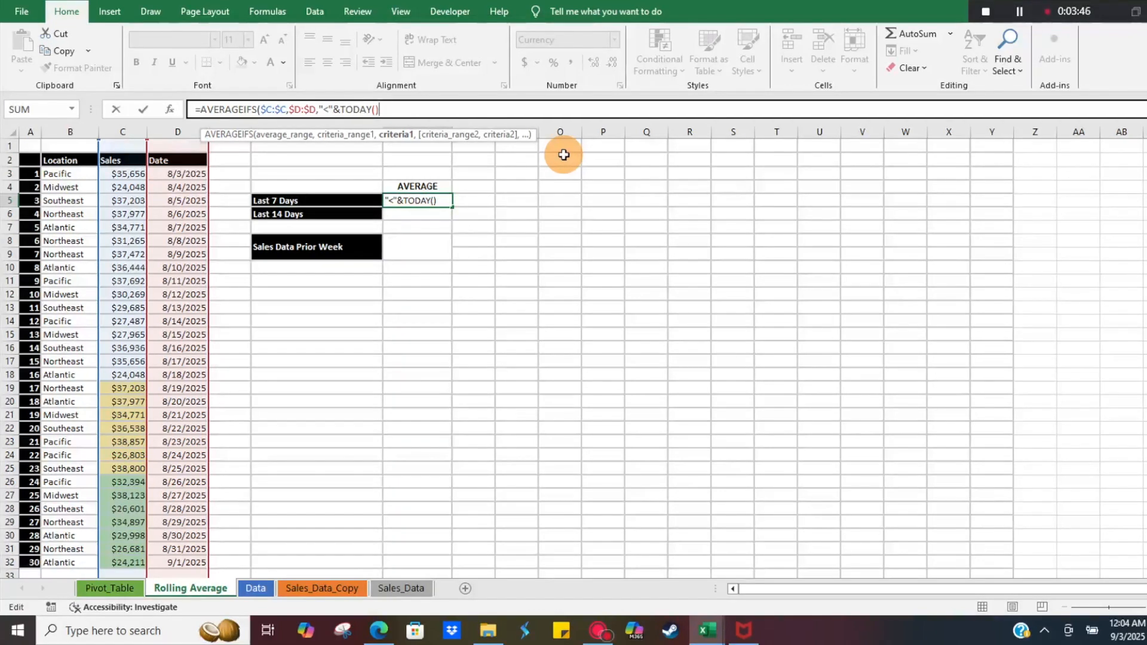
text(,)
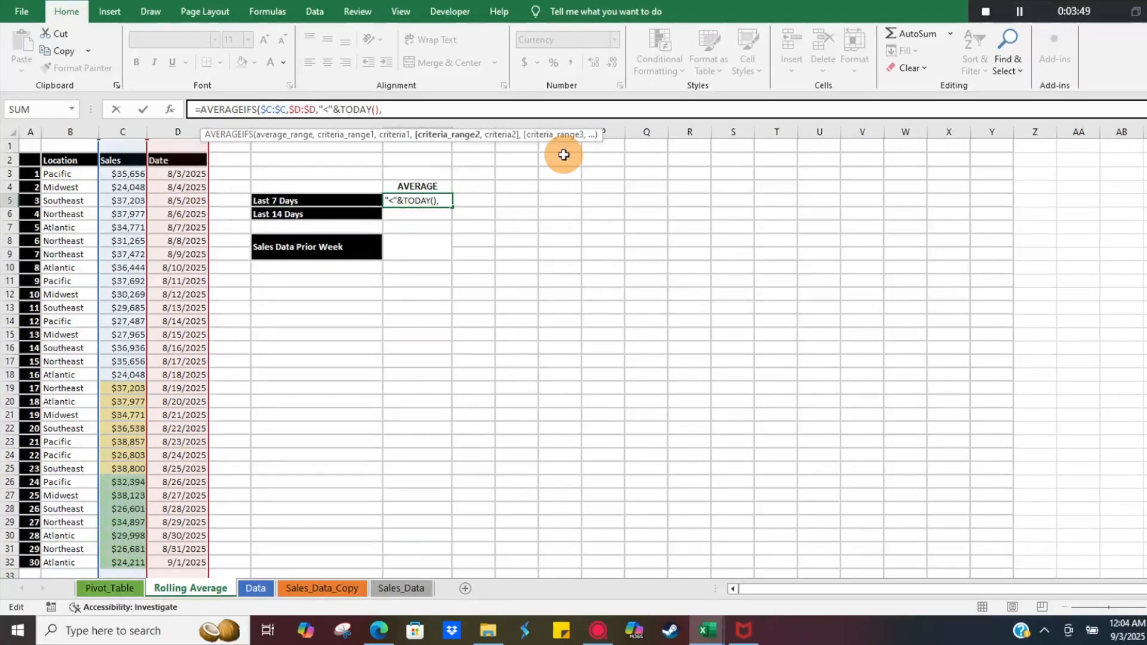
Add a second condition on $D:$D with the criterion ">="&TODAY()-7 and complete the Last 7 Days formula in L5
click(166, 125)
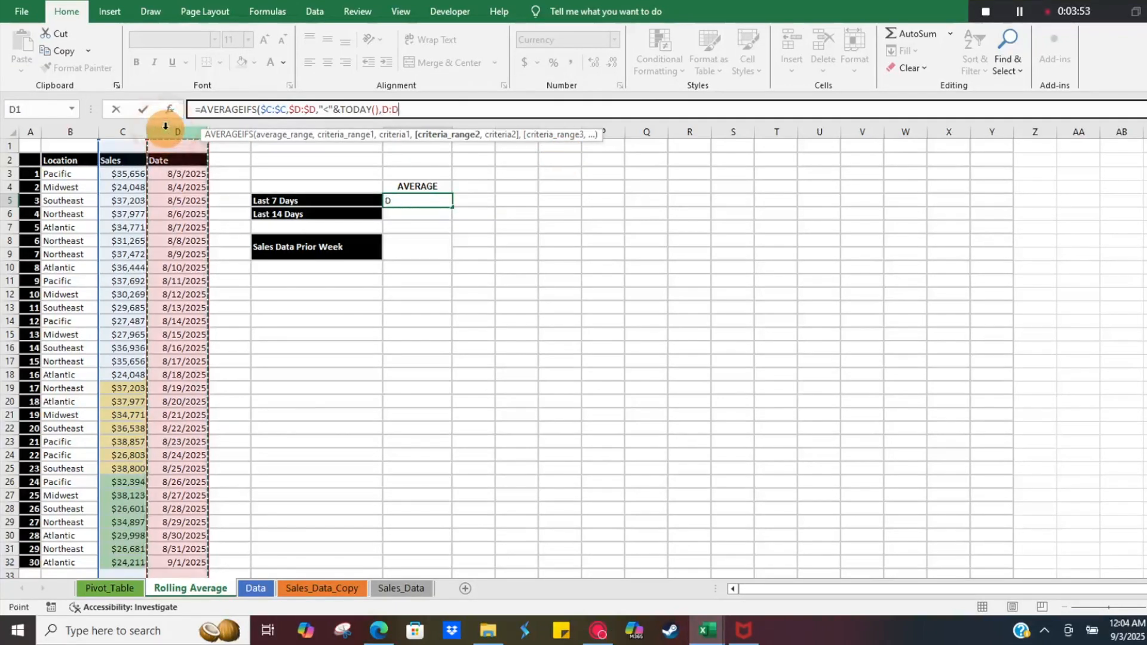
key(F4)
text(,">)
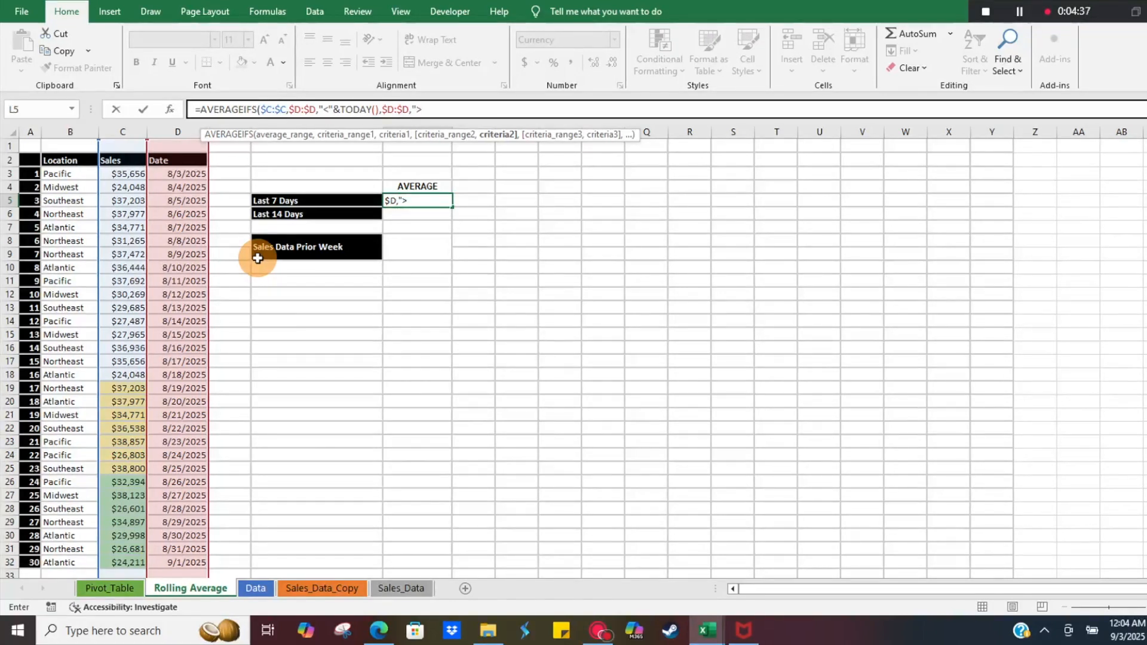
text(=")
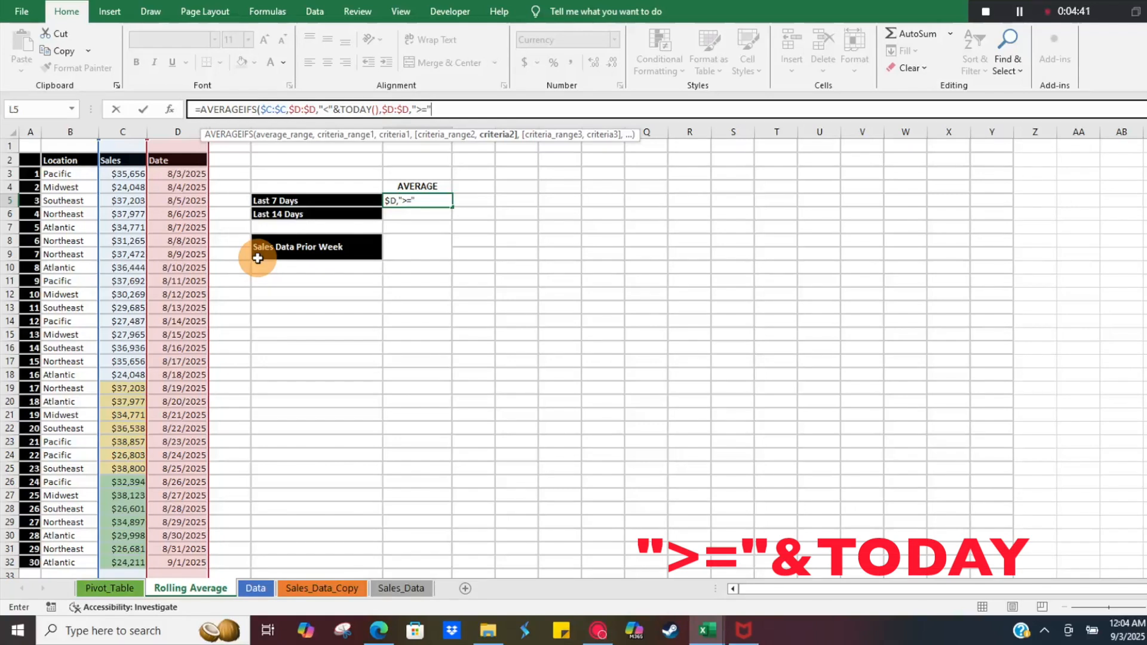
text(&toda)
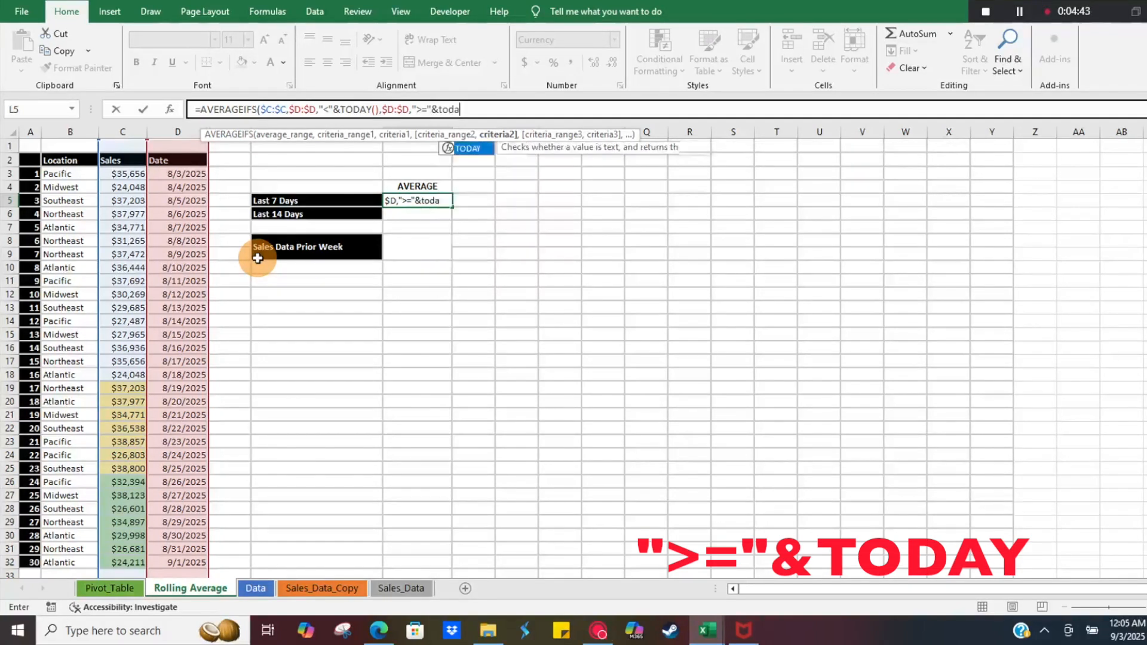
key(Tab)
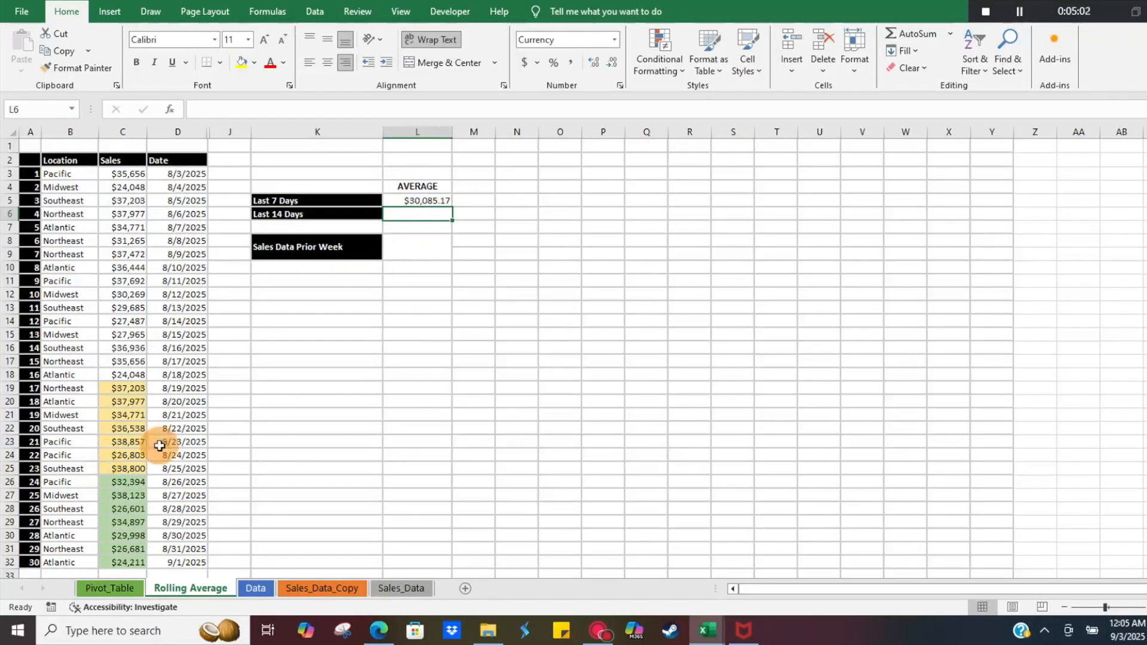
Check the average of the Sales values from C27 down, and set the last row's date in D32 to 9/2/2025
scroll(254, 469, down, 1)
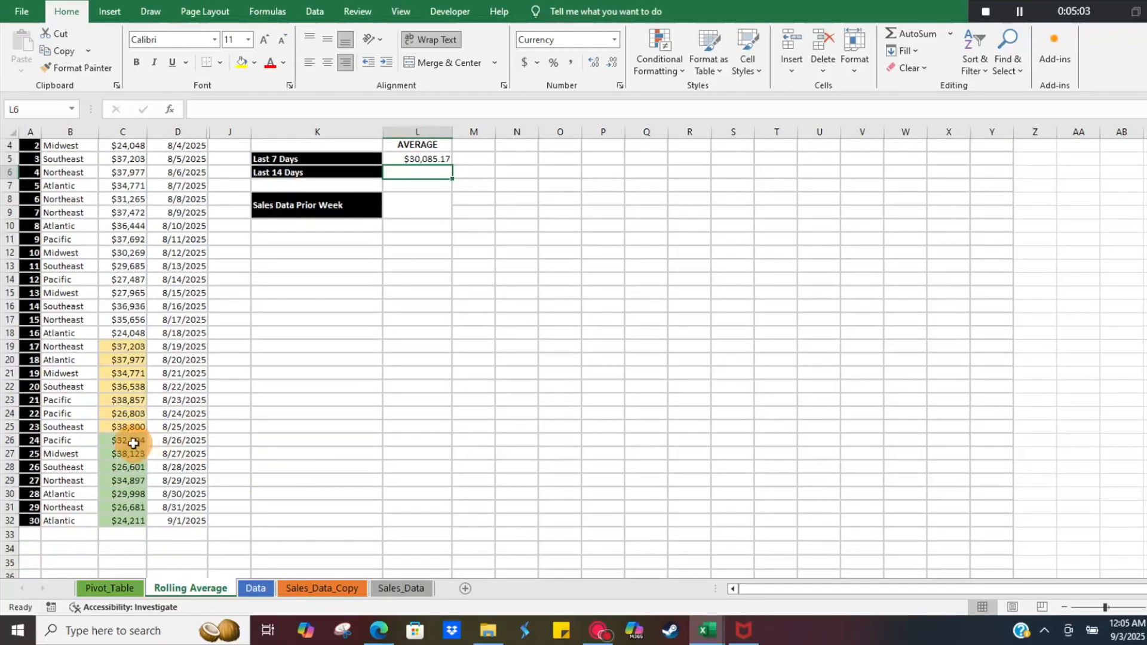
drag(114, 546, 115, 455)
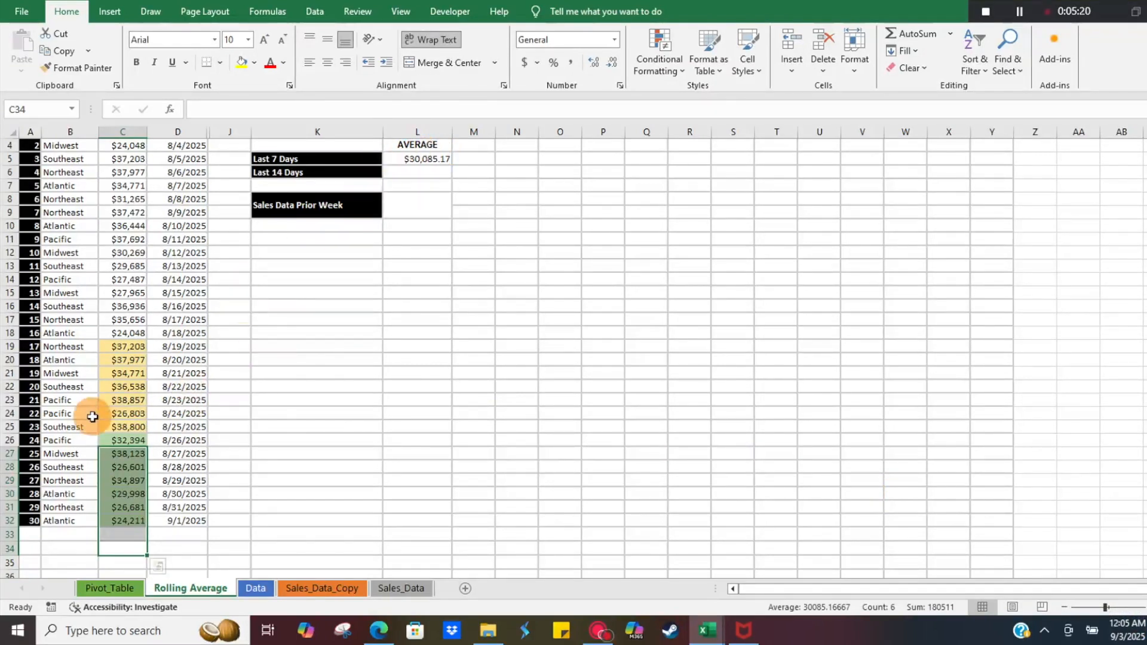
click(177, 521)
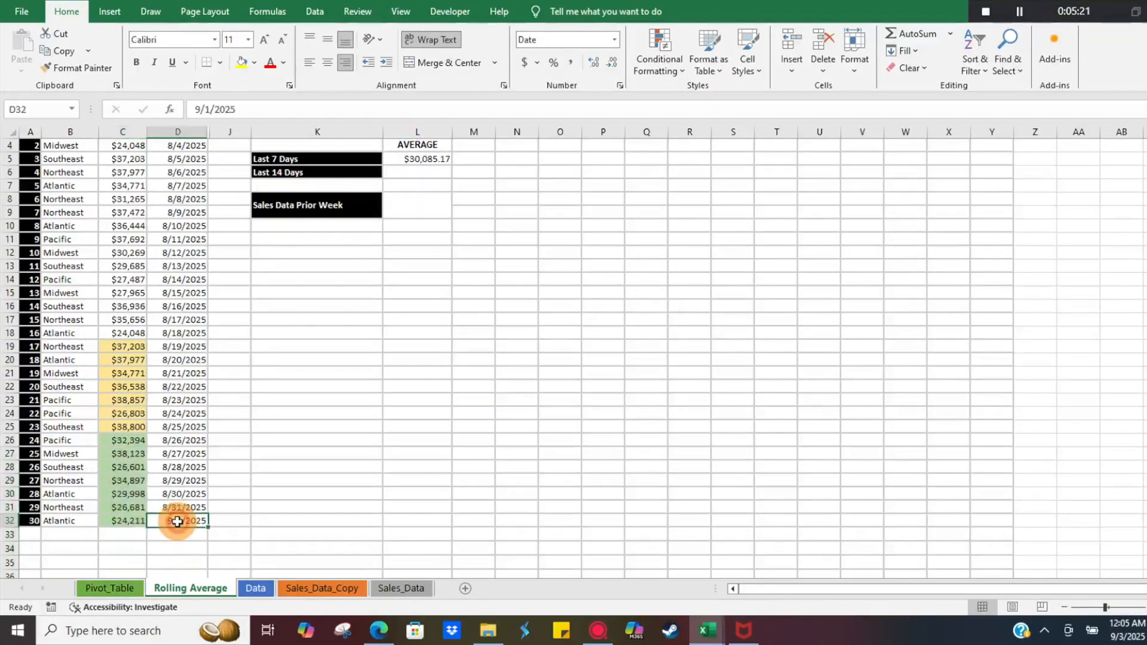
click(209, 110)
key(BackSpace)
text(2)
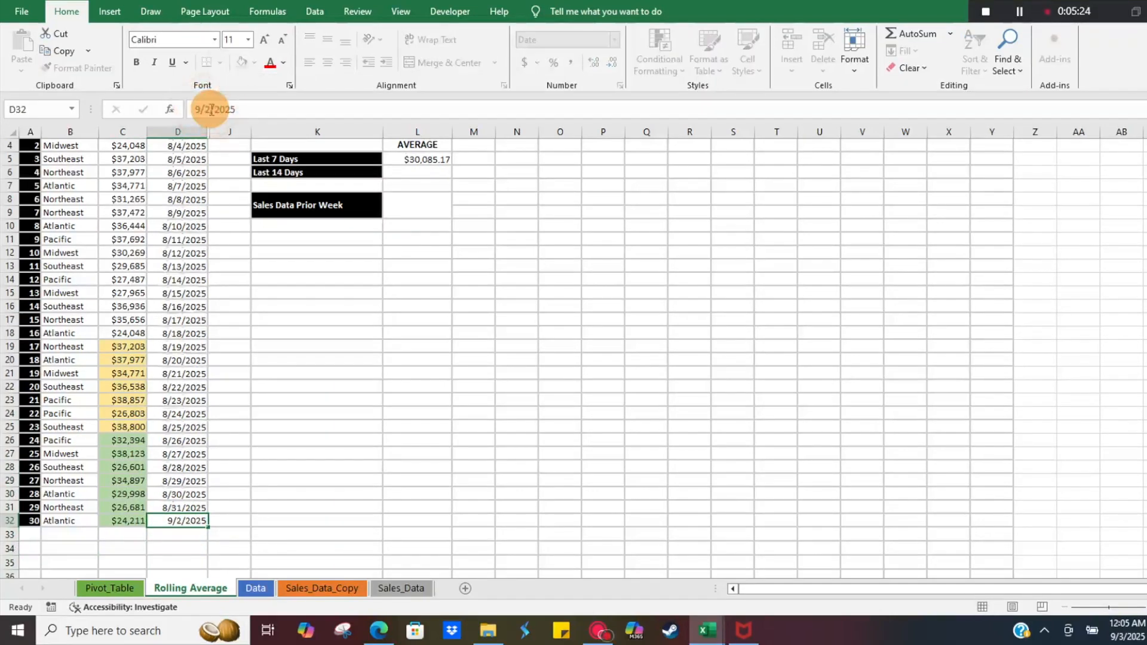
key(Return)
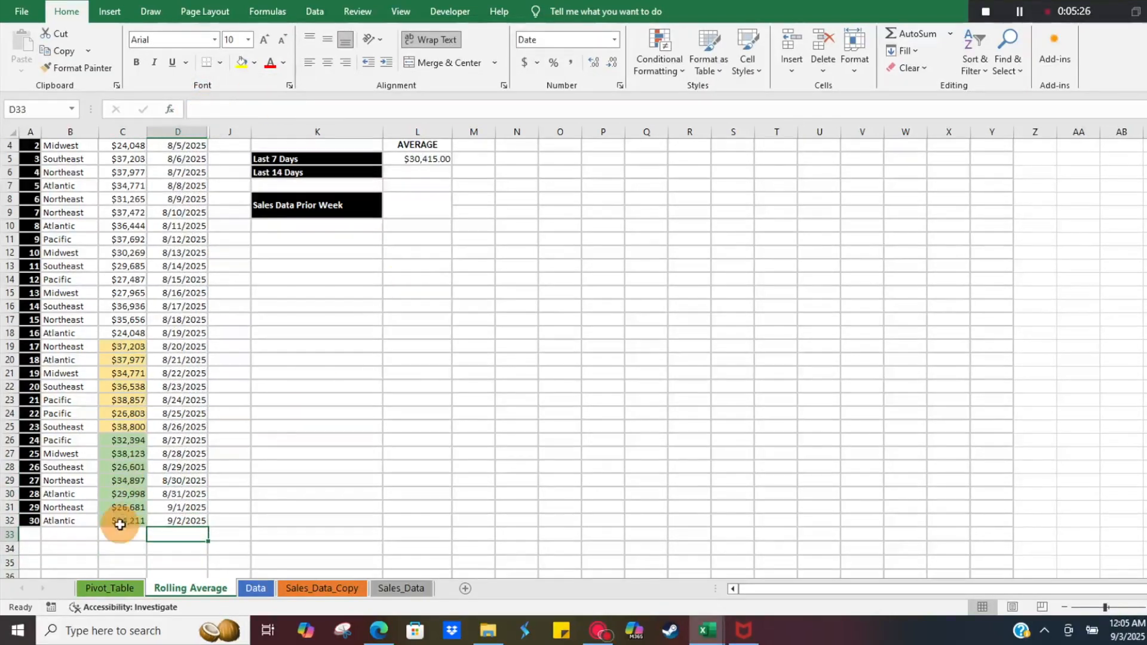
Select the last seven Sales values, C26:C32, to compare their average with L5, and inspect the L5 formula
drag(120, 525, 118, 441)
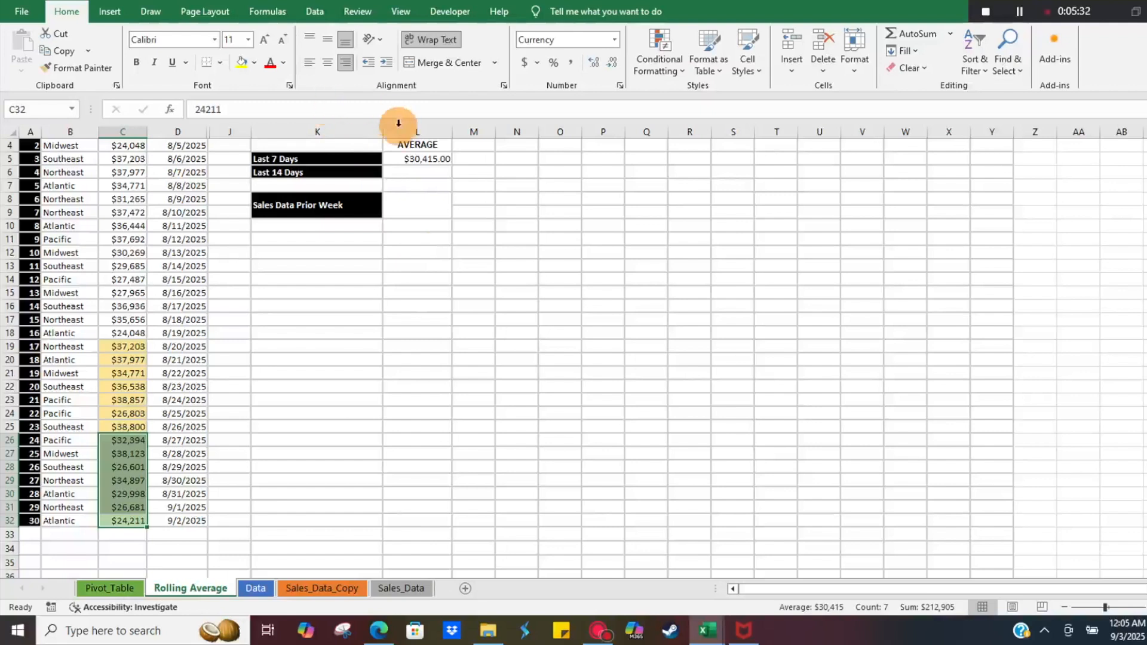
click(406, 159)
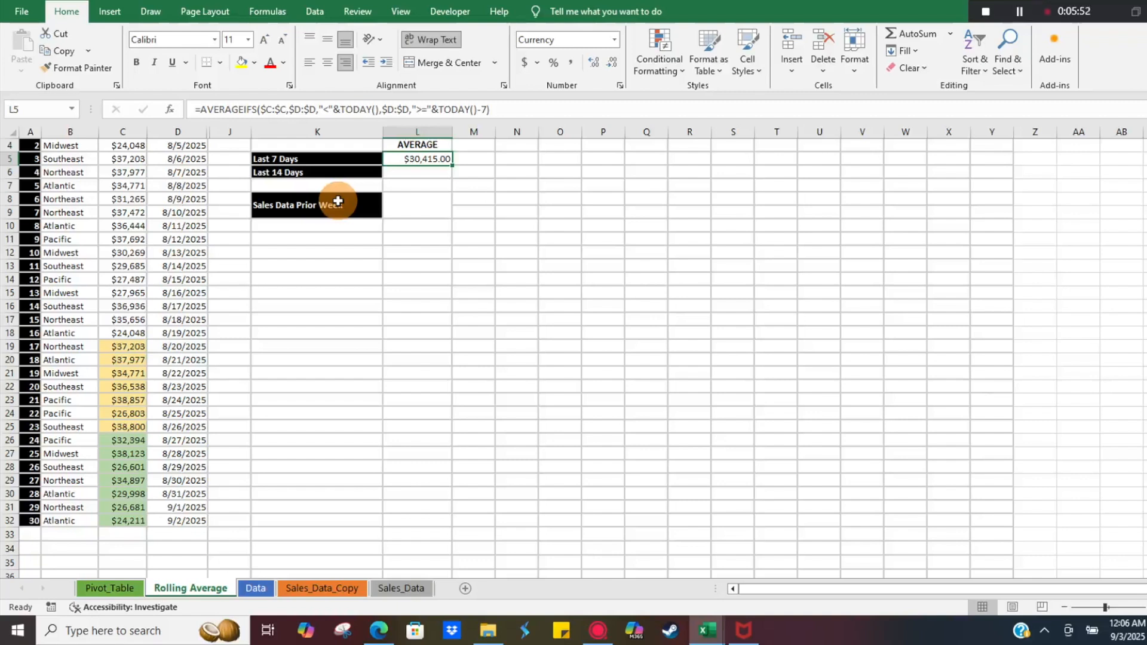
Start an AVERAGEIFS formula in L6 for Last 14 Days, with the Sales column as absolute average range $C:$C
click(395, 173)
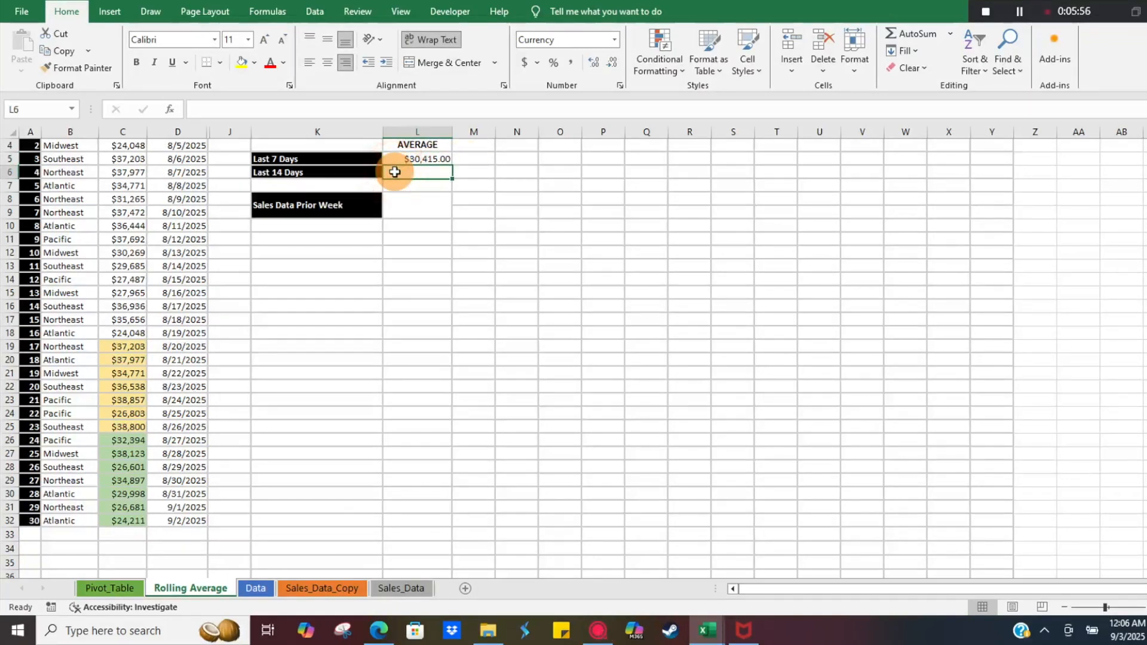
text(=av)
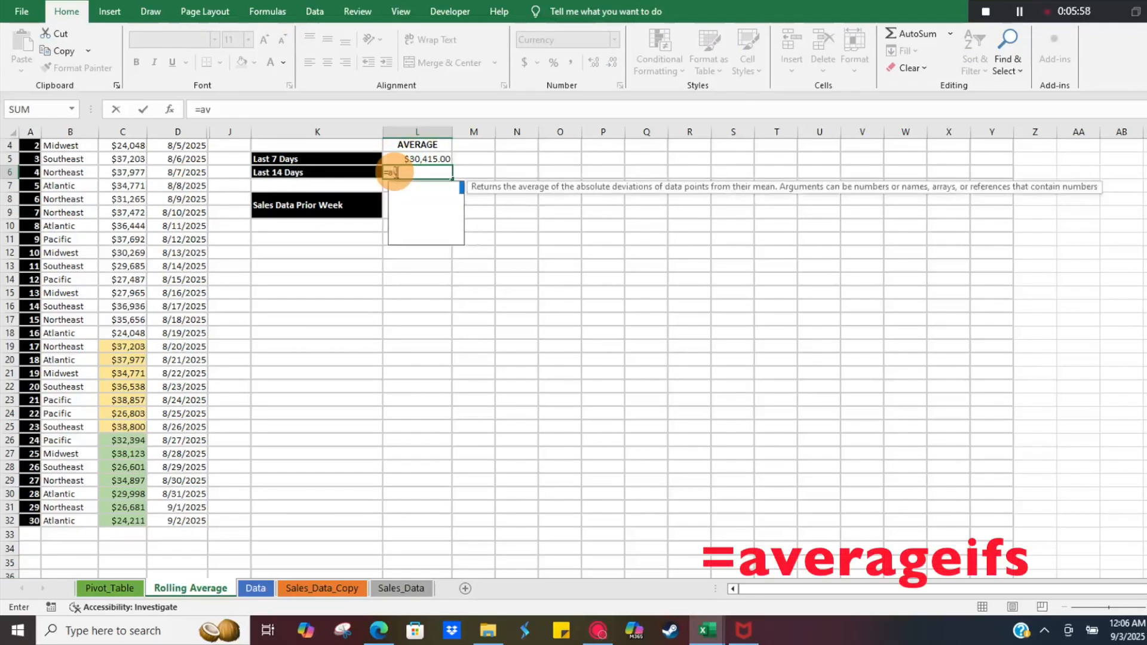
text(erageifs)
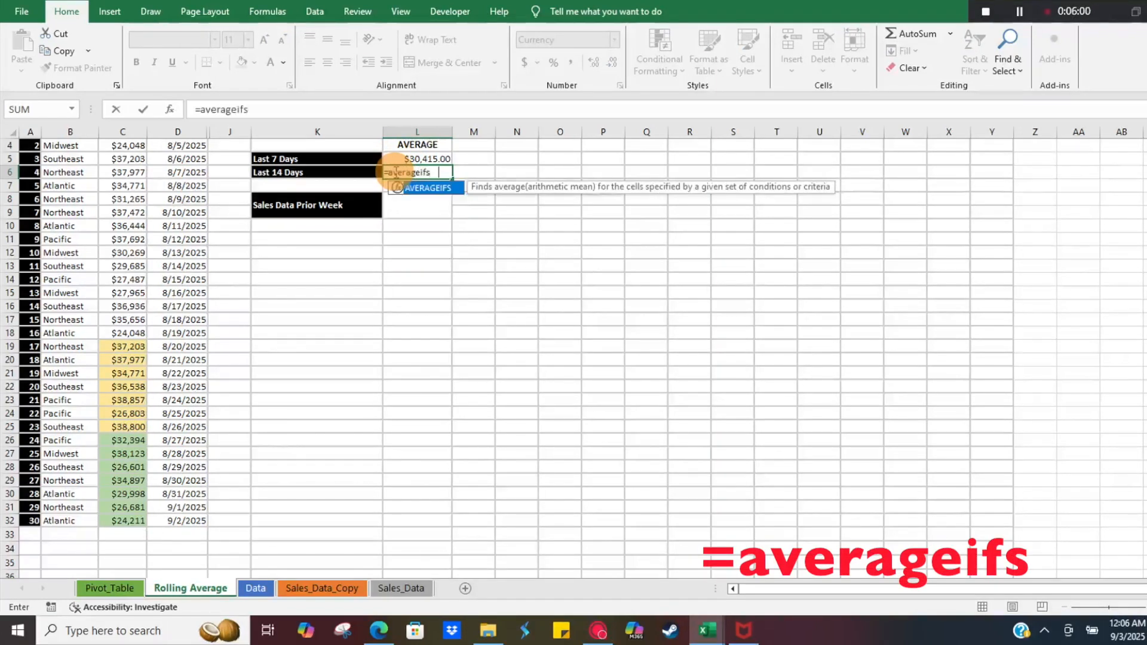
key(Tab)
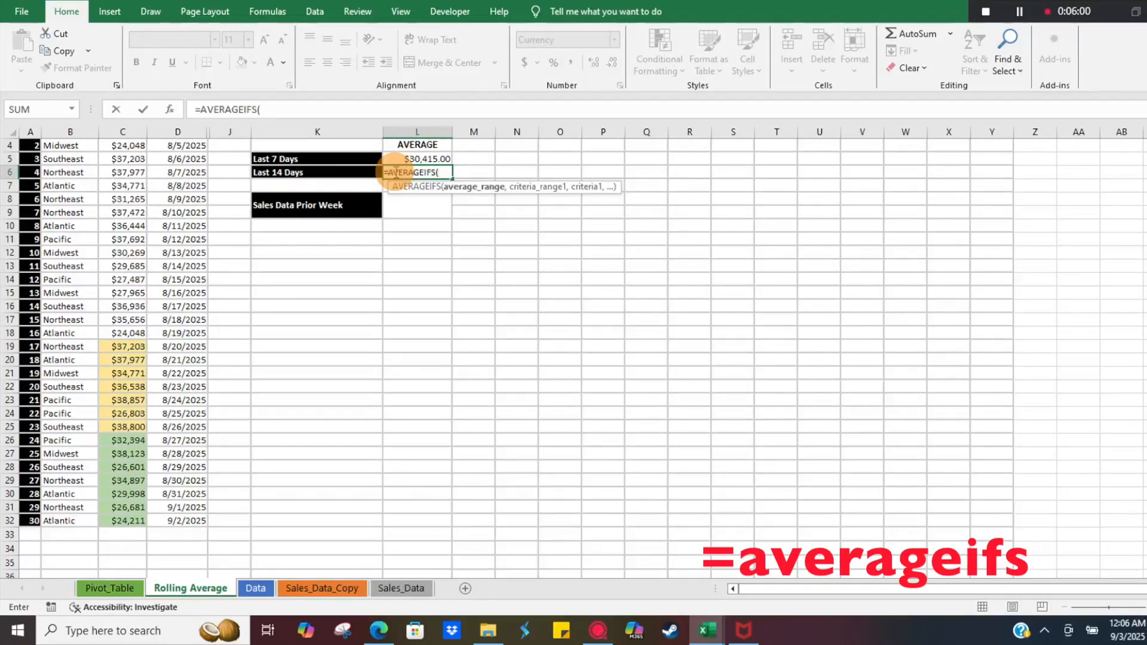
click(128, 129)
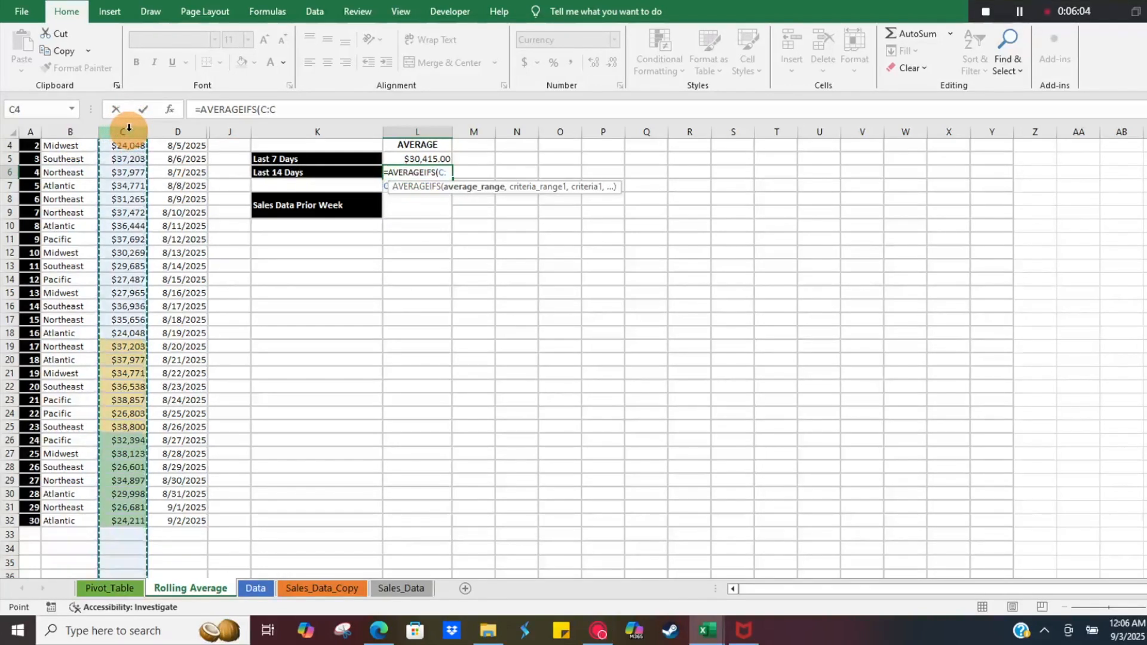
key(F4)
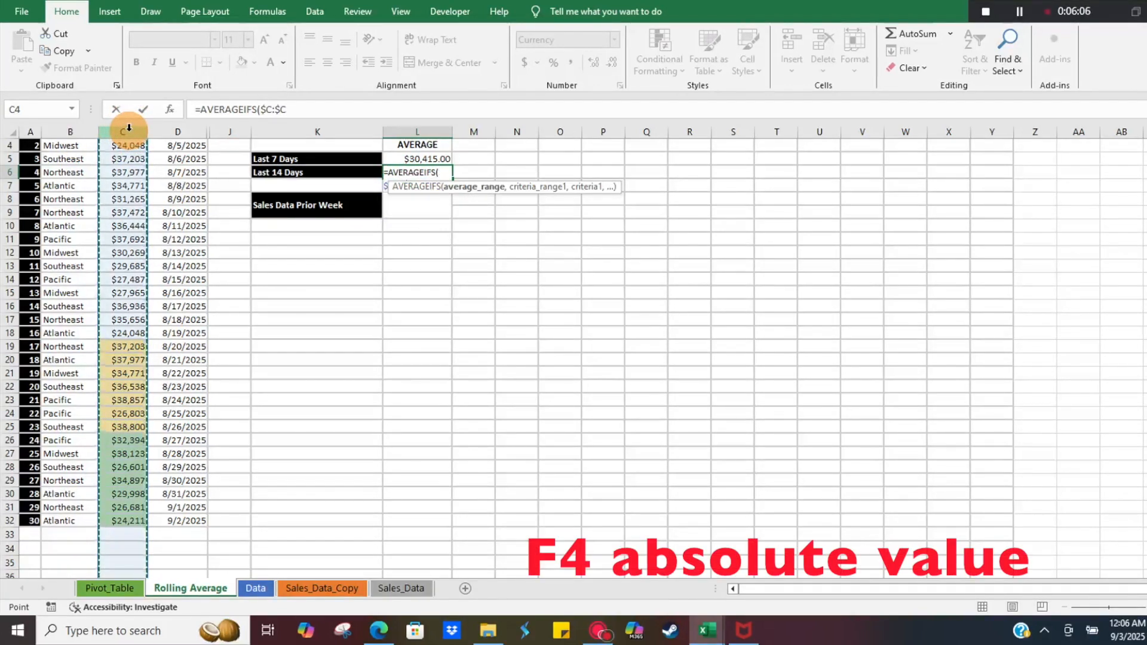
text(,)
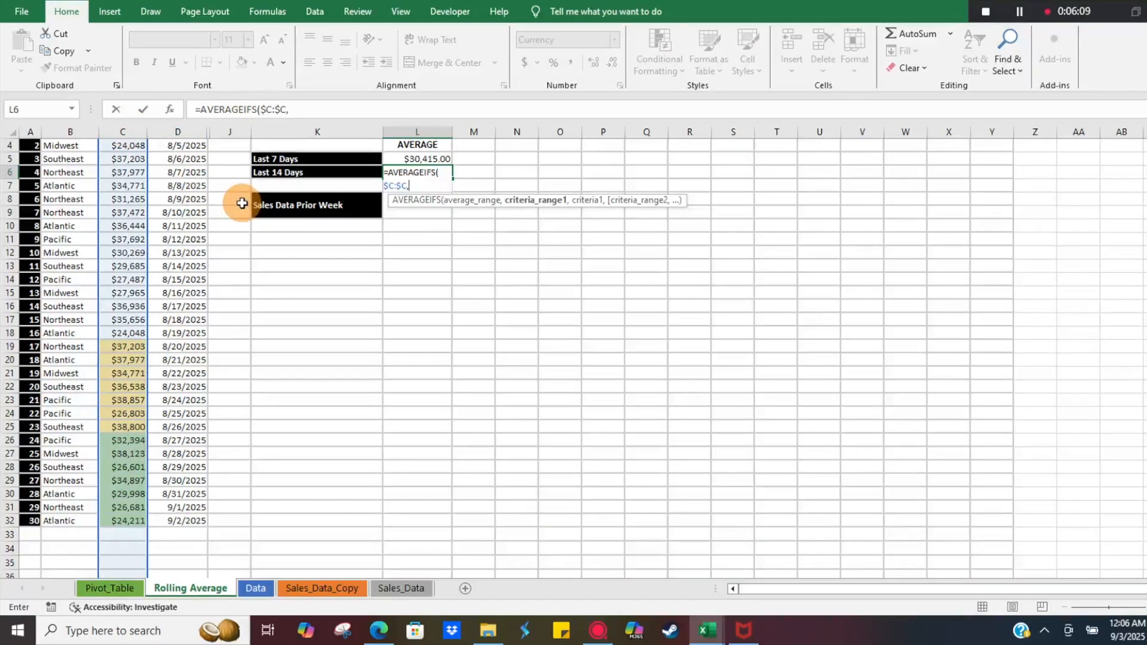
Add the first condition to the L6 formula: absolute Date column $D:$D with the criterion "<"&TODAY()
scroll(239, 200, up, 1)
click(182, 130)
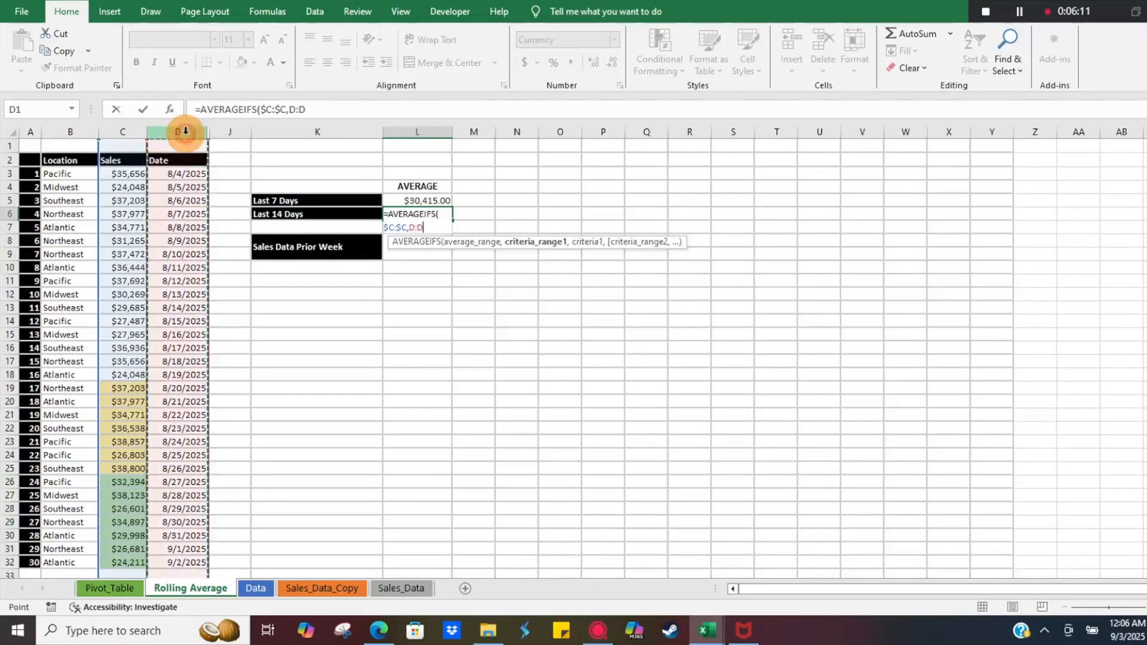
key(F4)
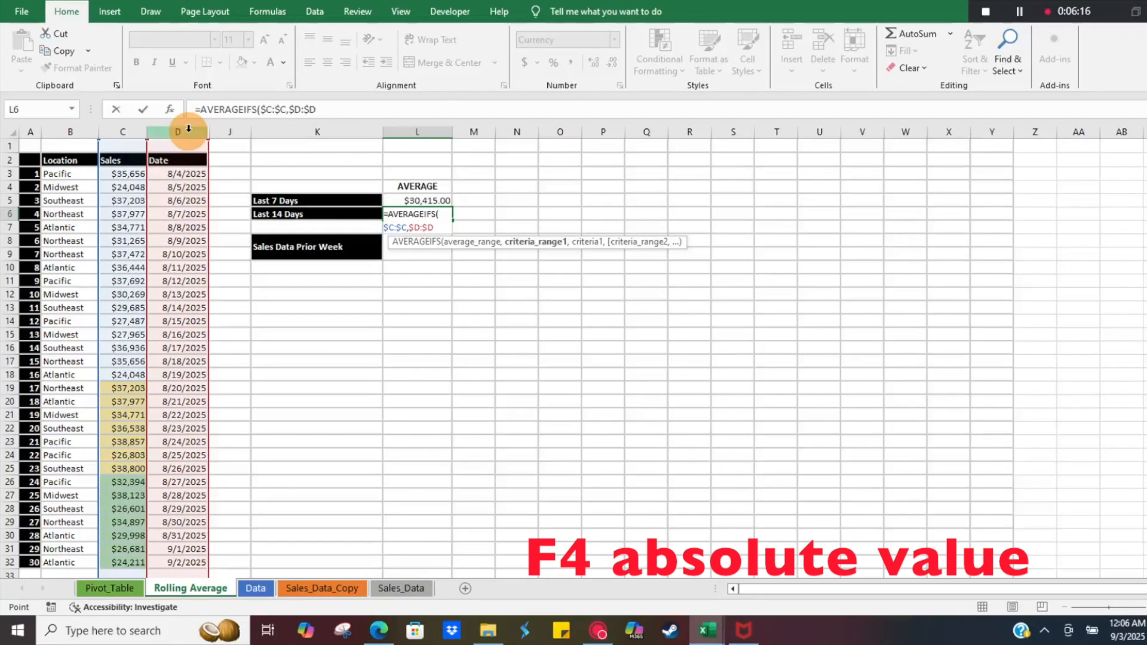
text(,)
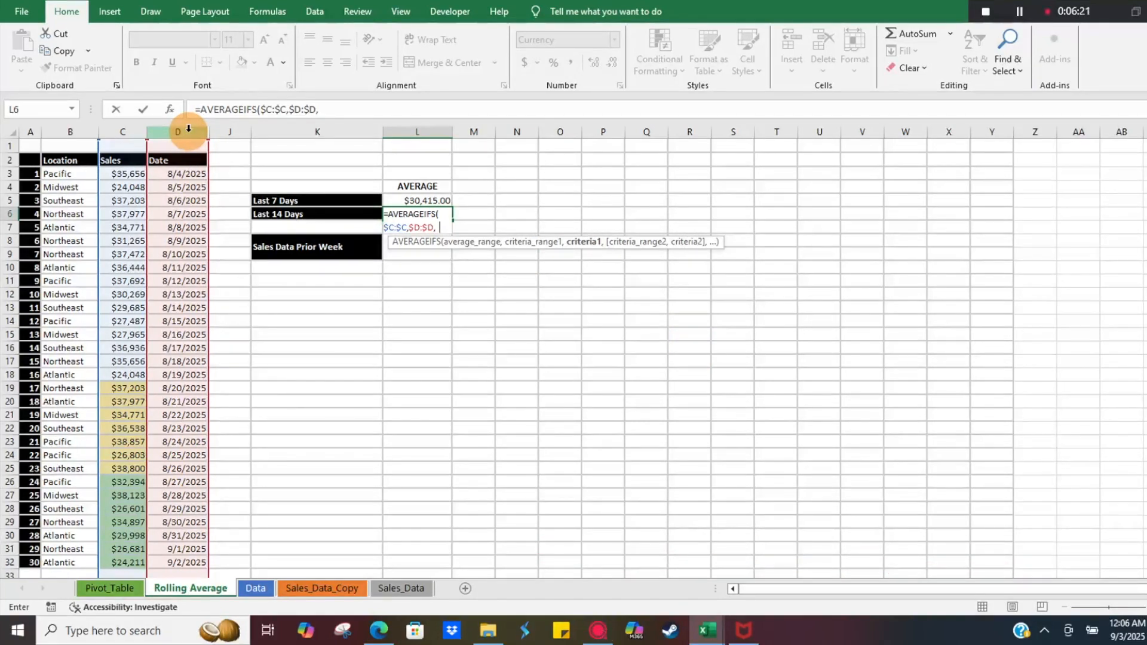
text(")
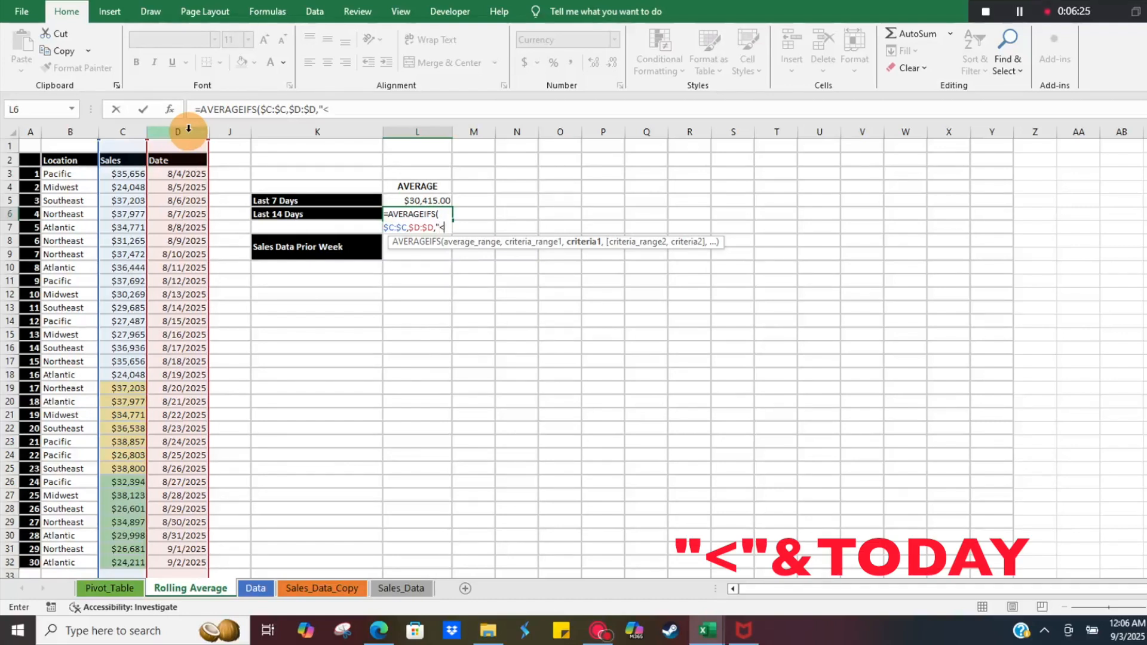
text(<")
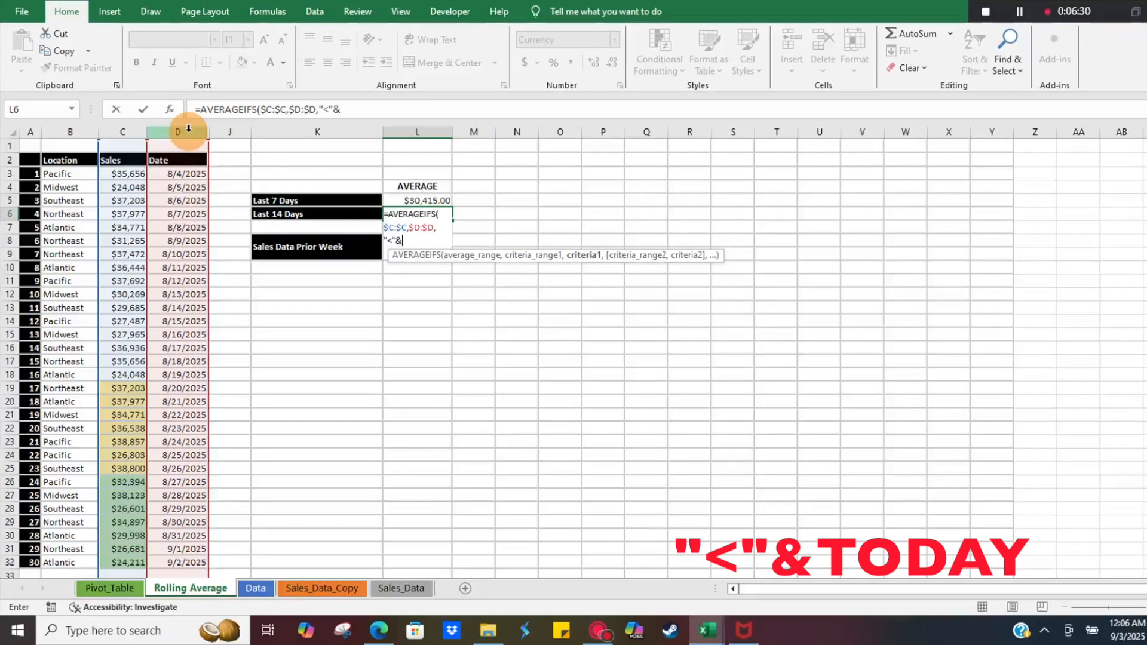
text(&TODAY(),)
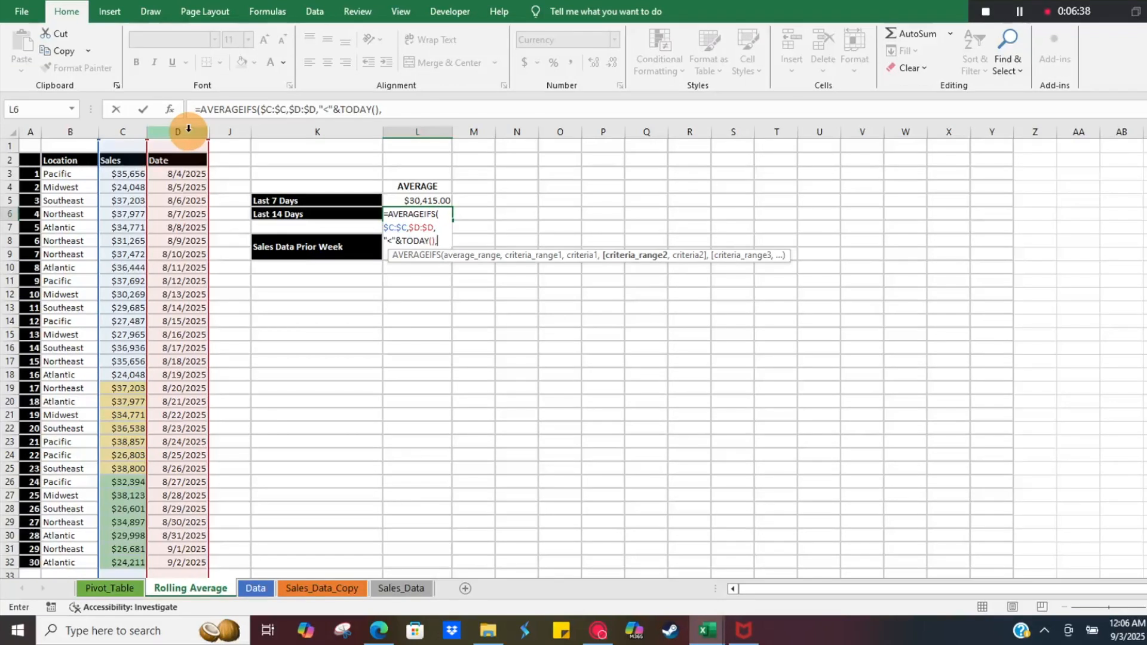
Add a second condition on $D:$D with the criterion ">="&TODAY()-14 and complete the Last 14 Days formula in L6
click(175, 130)
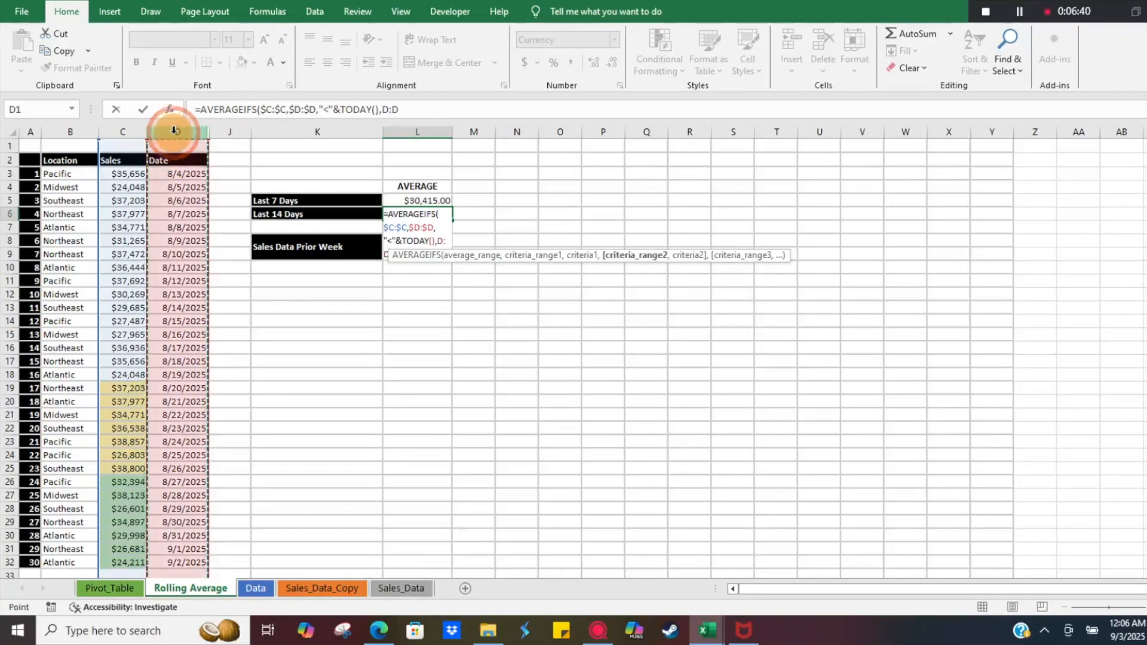
key(F4)
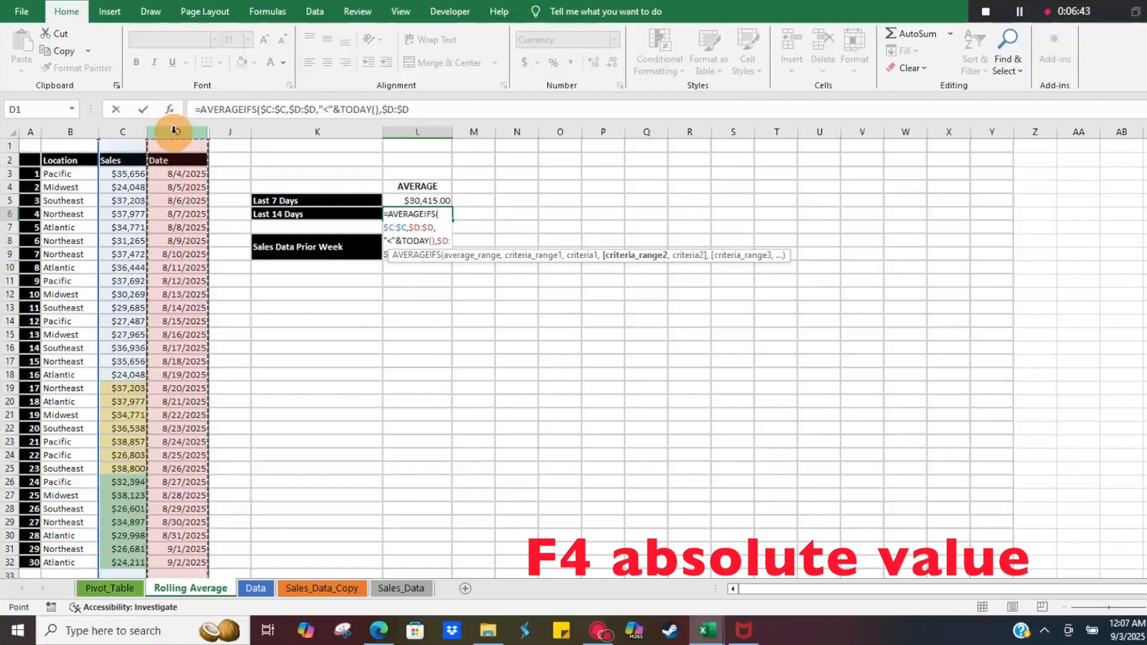
text(,)
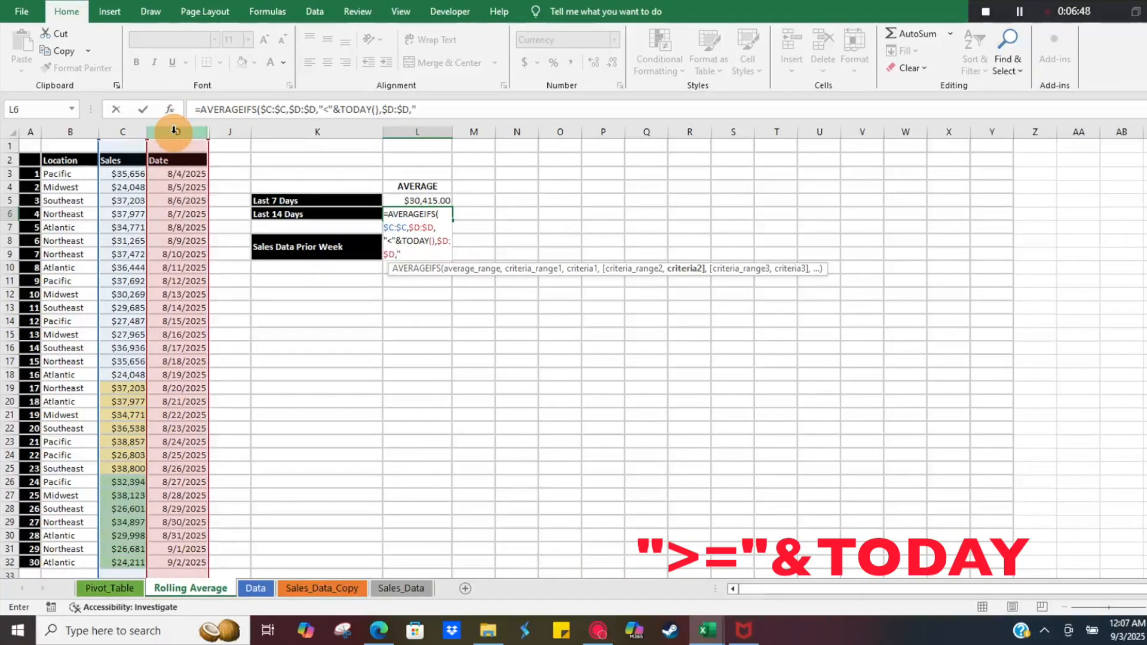
text(">=)
text(")
text(&TODAY()
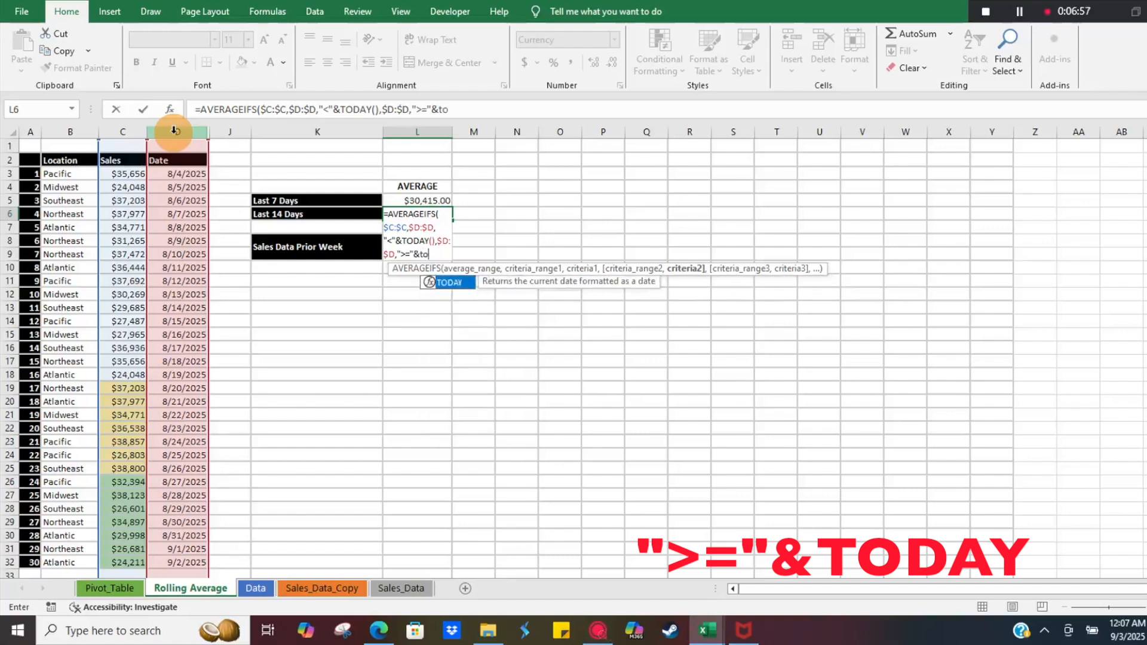
text())
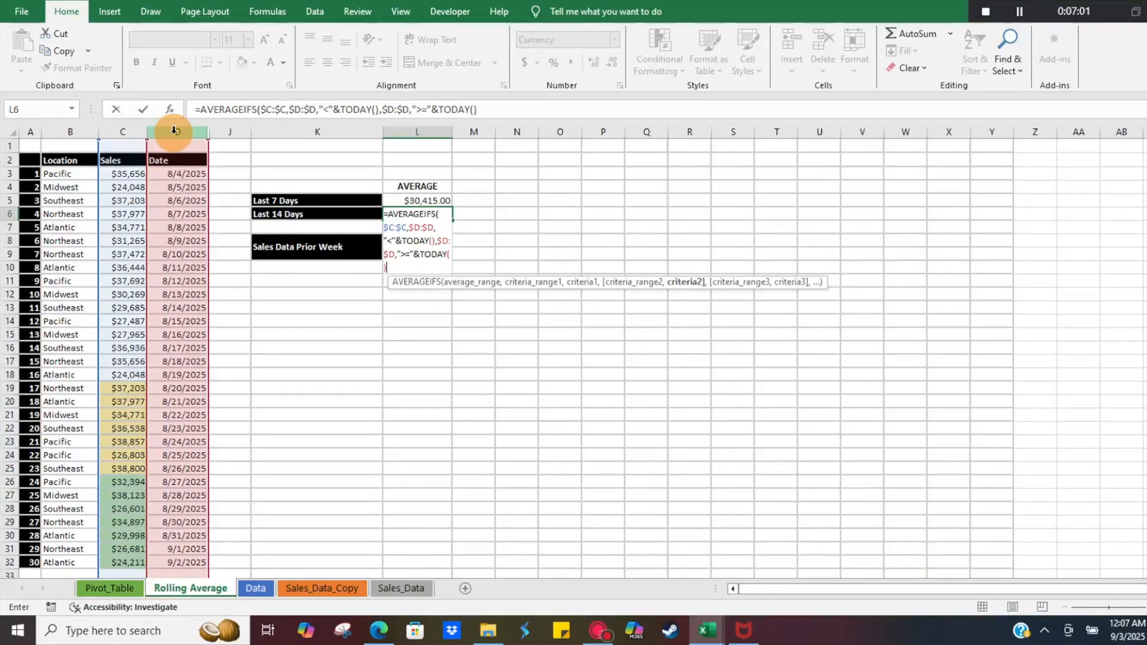
click(546, 110)
text(-14()
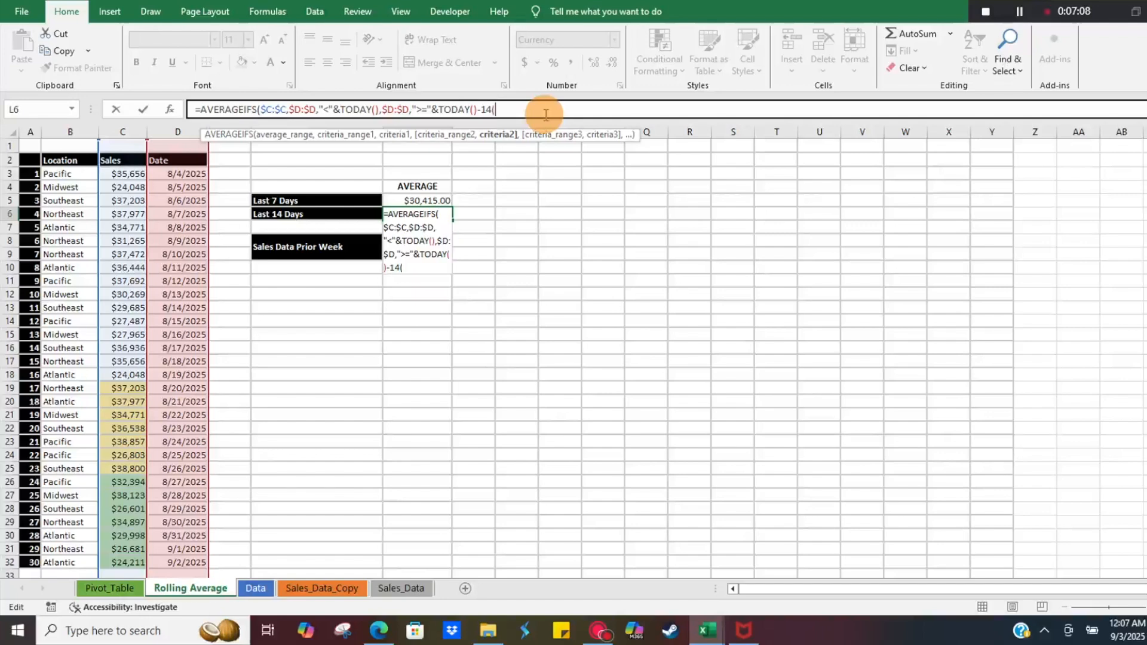
key(BackSpace)
key(Return)
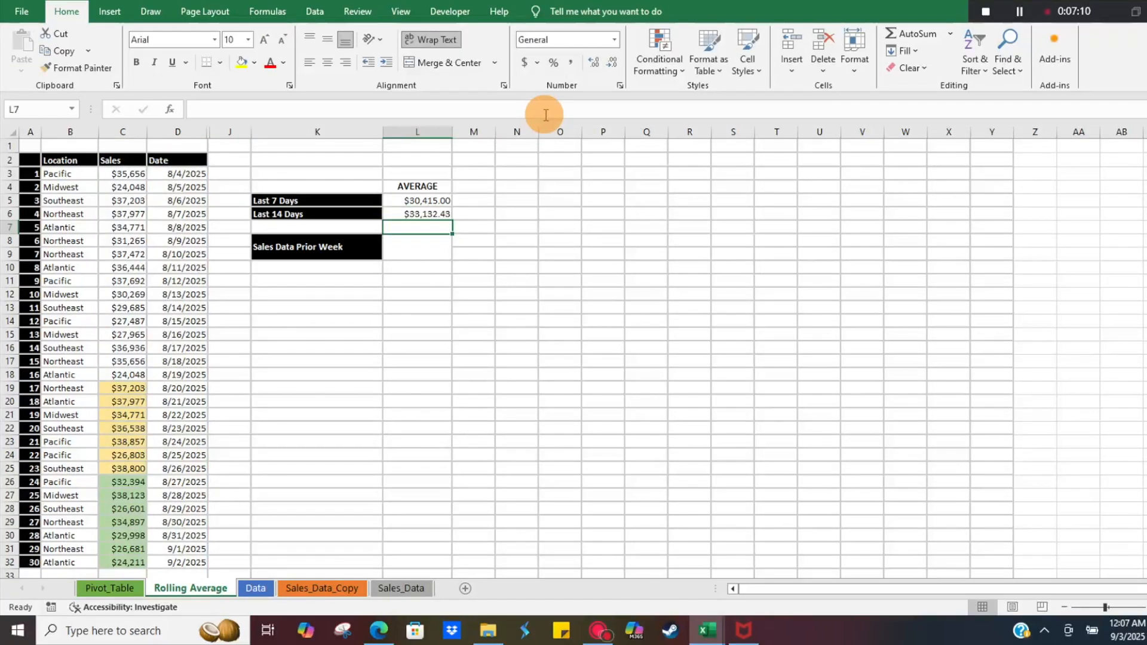
Select the last fourteen Sales values, C19:C32, to compare their average with L6
scroll(315, 371, down, 1)
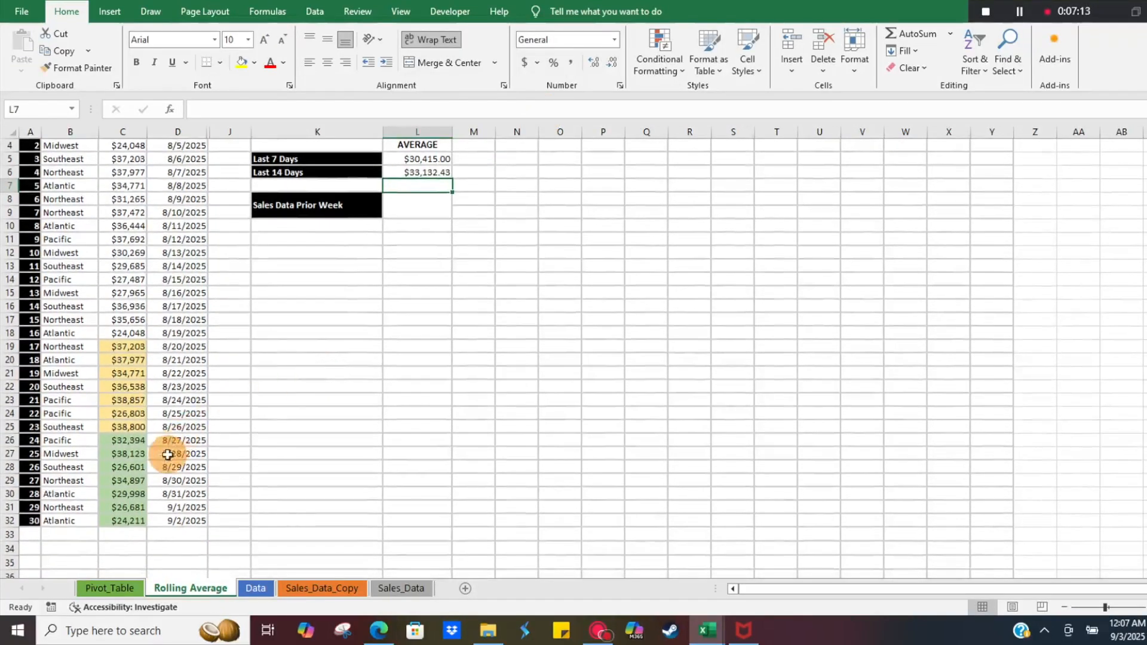
drag(130, 520, 123, 343)
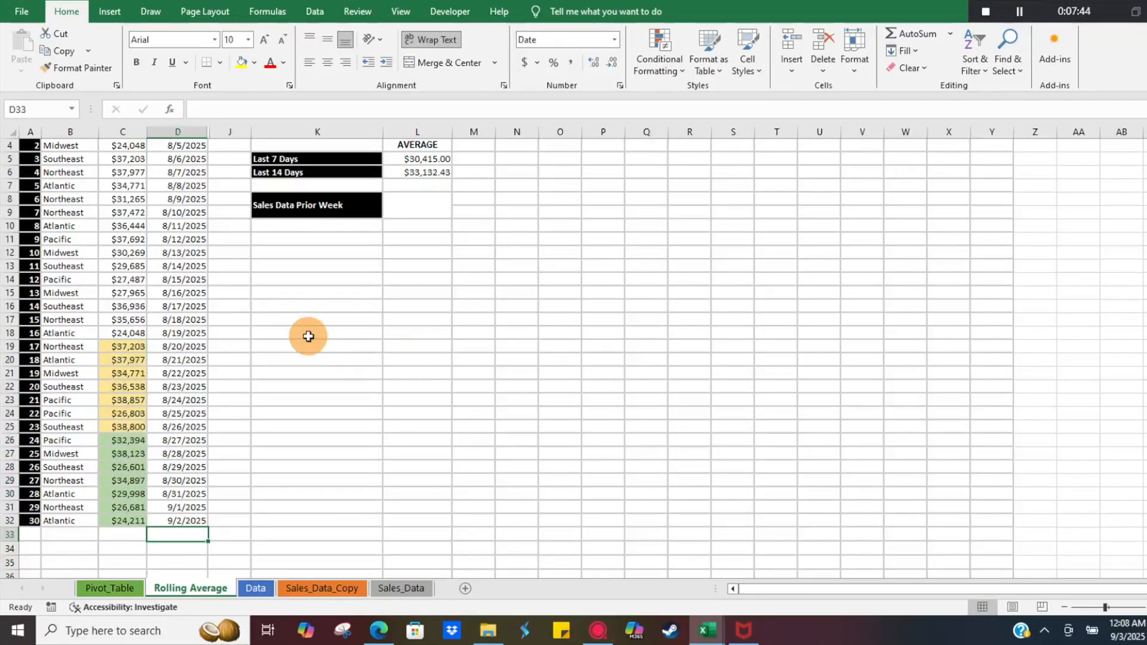
scroll(309, 337, up, 1)
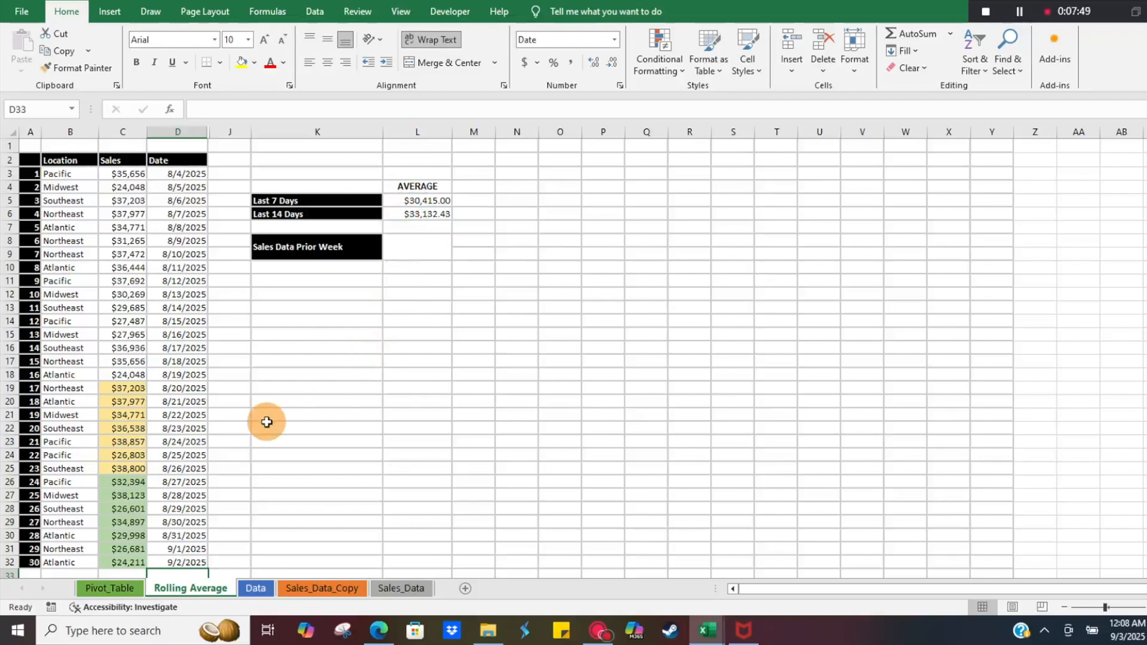
scroll(266, 422, down, 1)
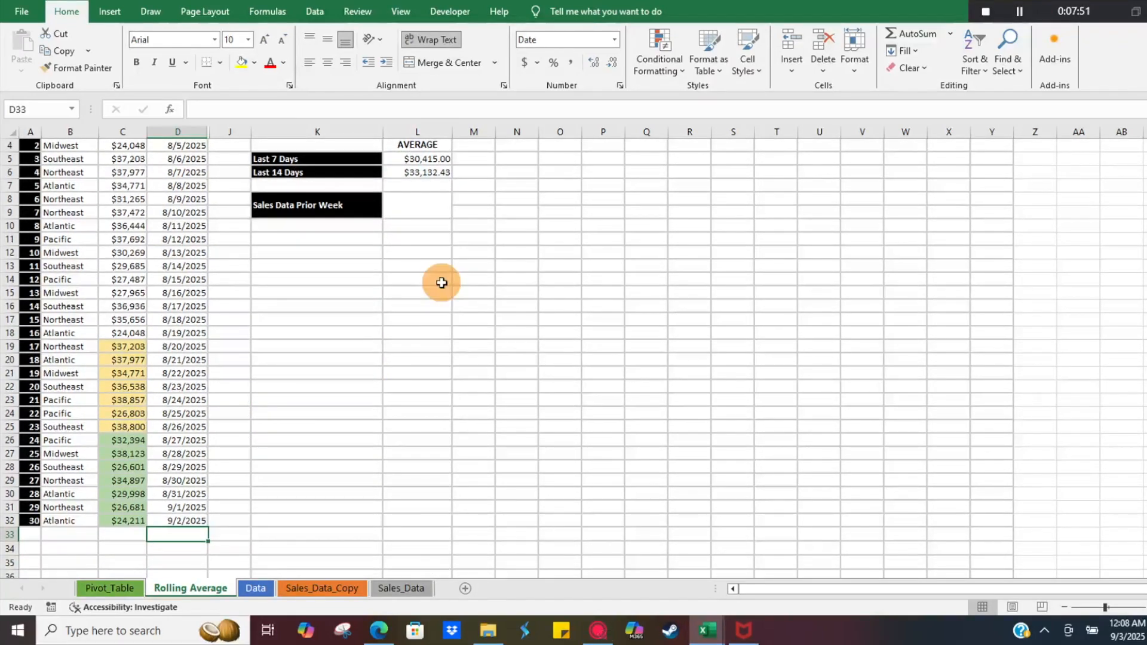
Change the first criterion in the L5 formula to "<="&TODAY() so that today's date is included
click(402, 160)
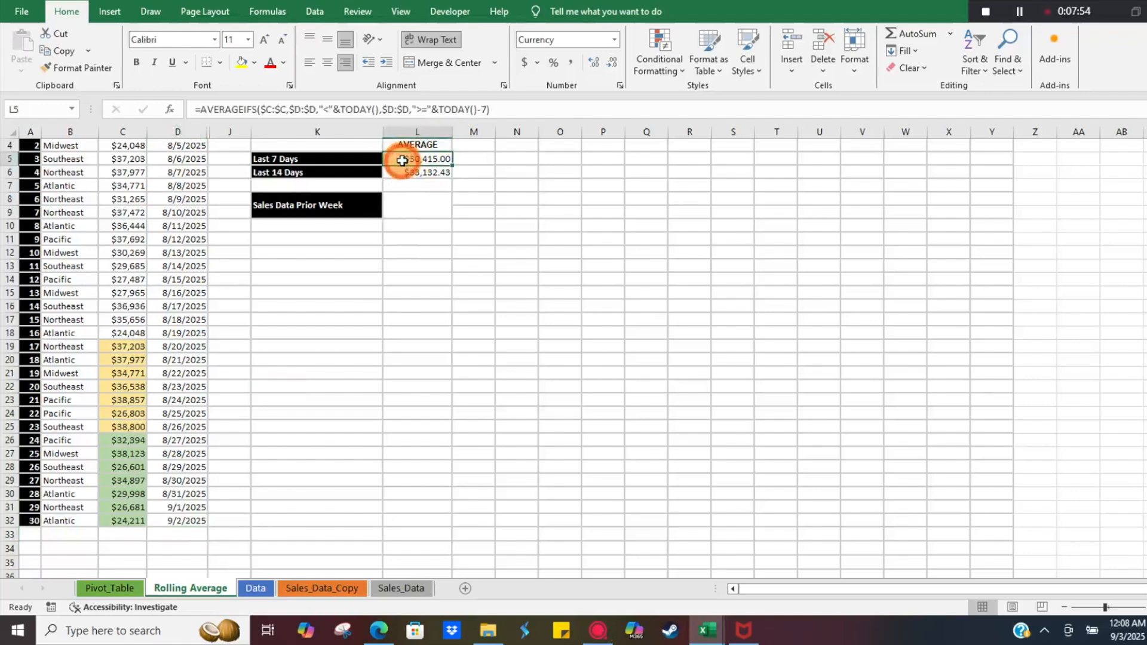
click(328, 109)
text(=)
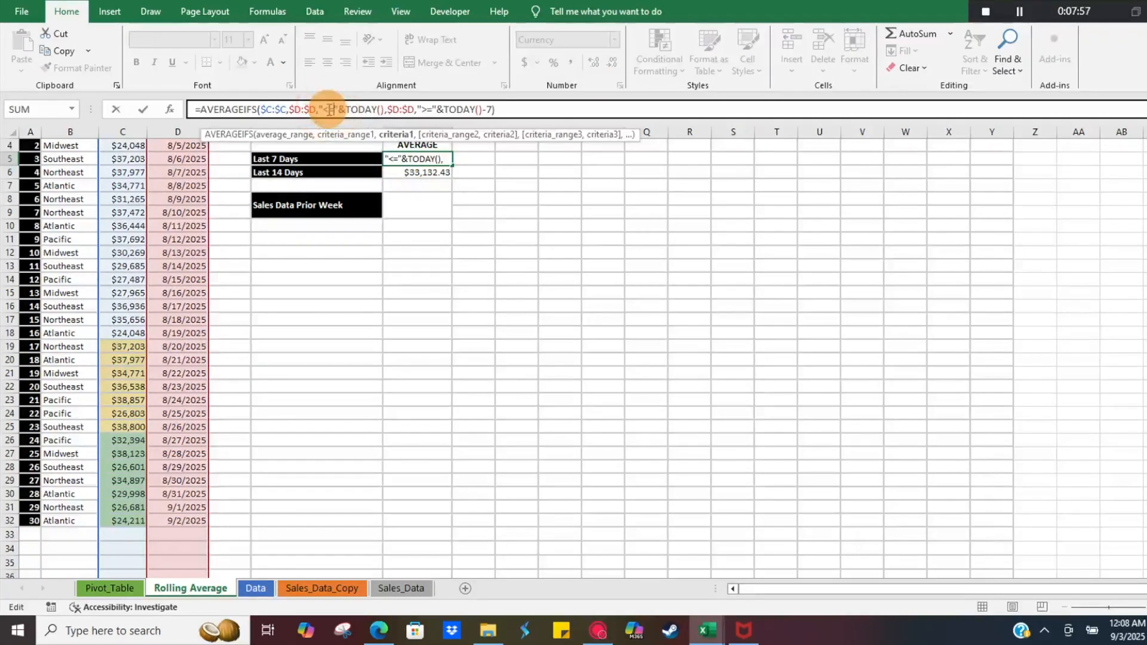
key(Return)
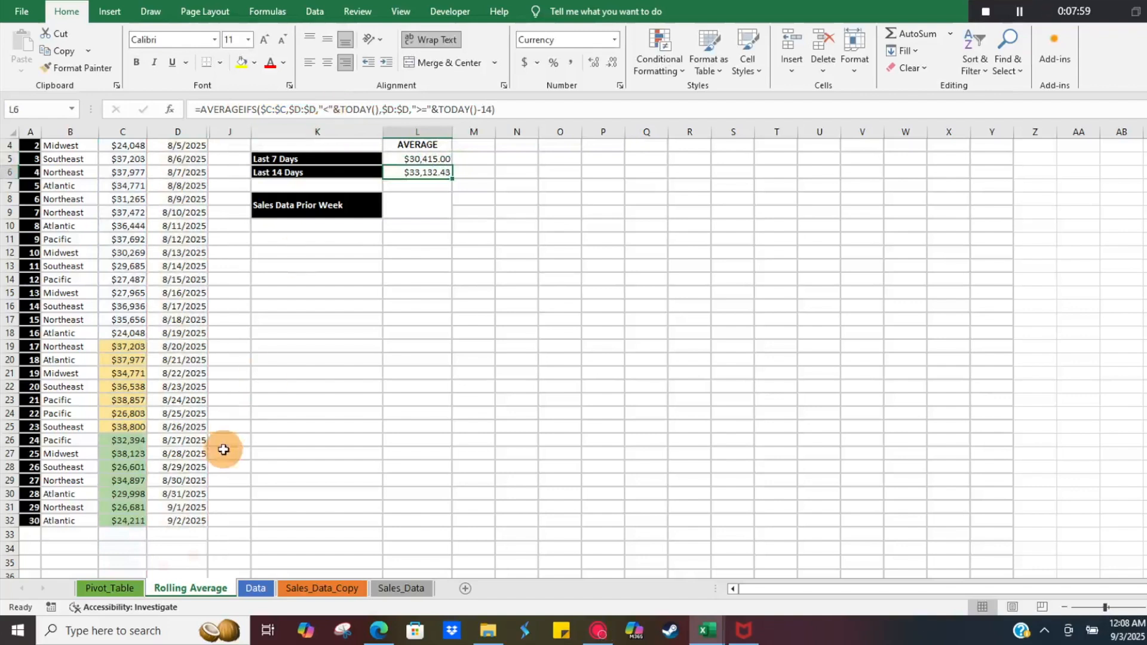
Add a test entry in row 33 with the date 9/3/2025 in D33 and sales of 100000 in C33
click(175, 532)
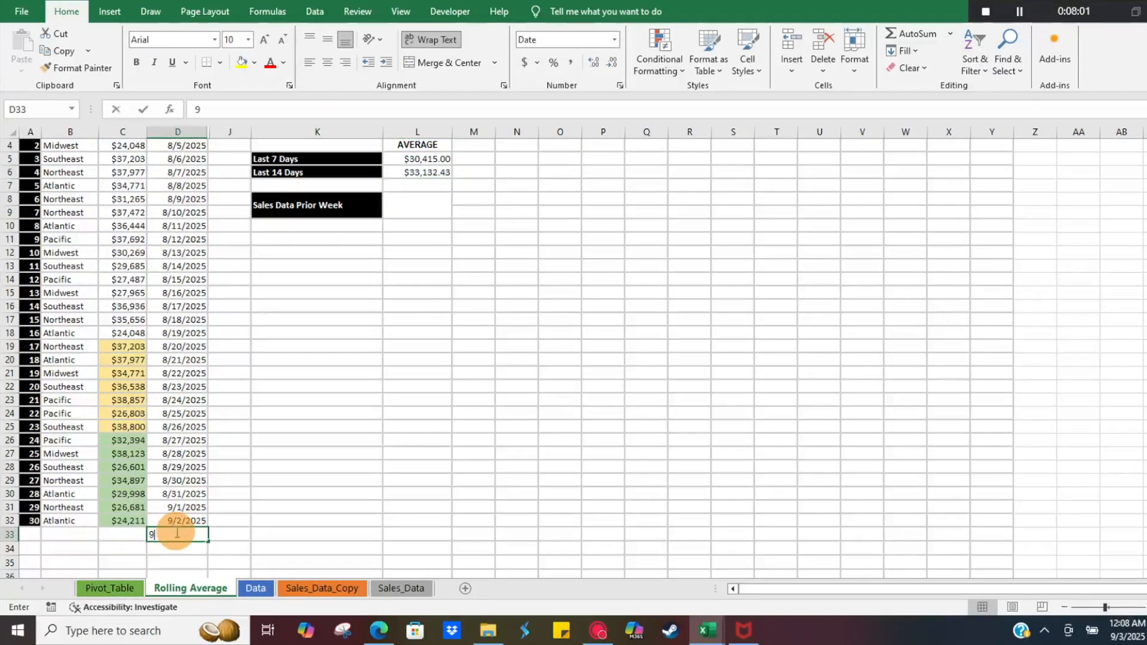
text(9/3/2025)
key(Return)
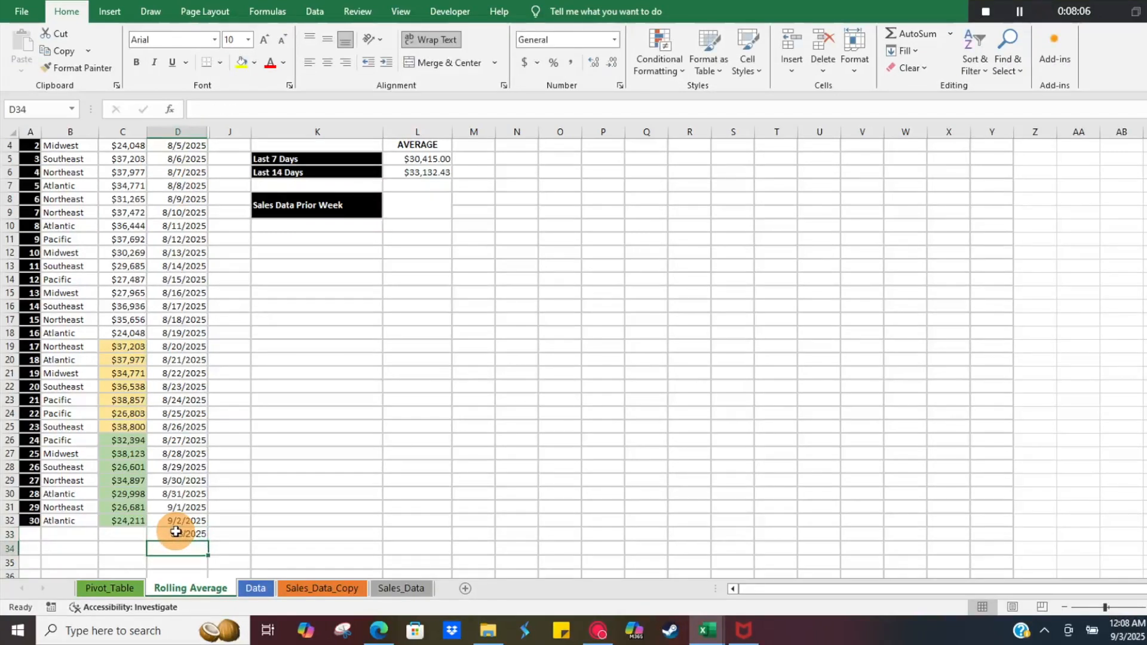
click(133, 533)
text(100)
key(Return)
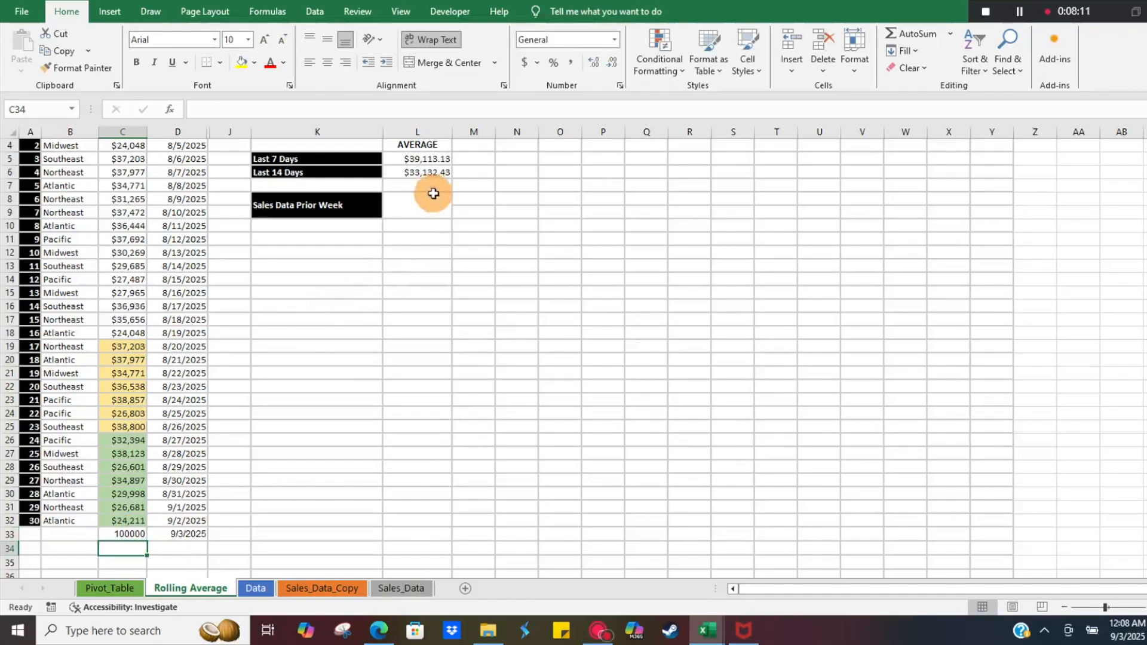
Inspect the L5 formula and select the Sales values C26:C33 to compare their average with L5
click(414, 158)
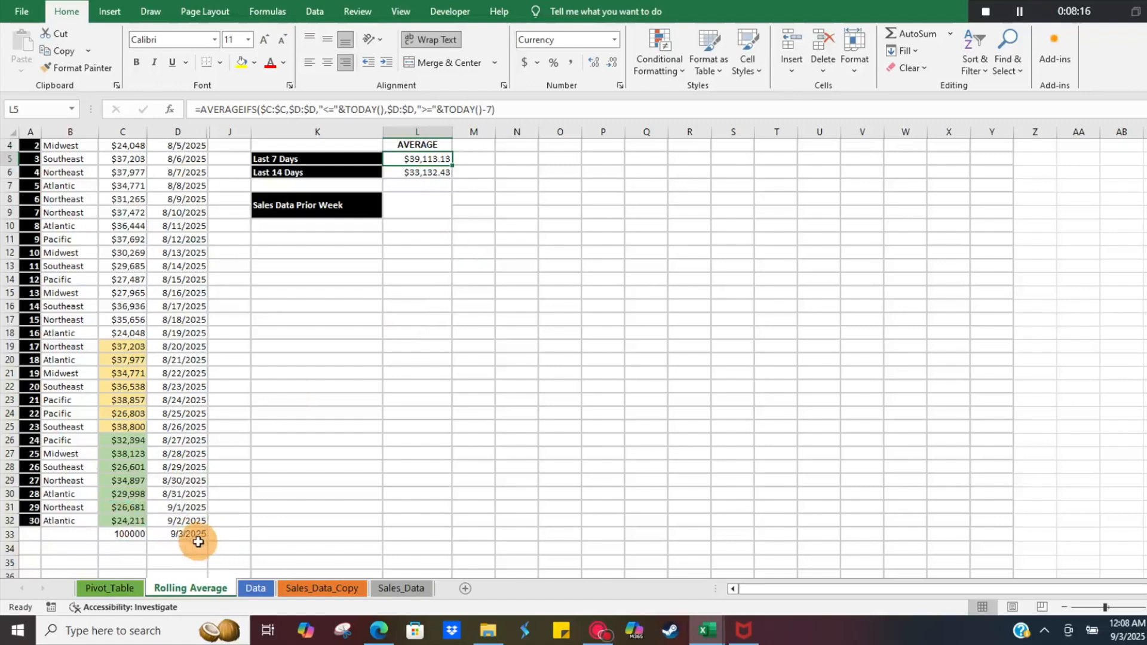
click(131, 532)
drag(130, 532, 134, 454)
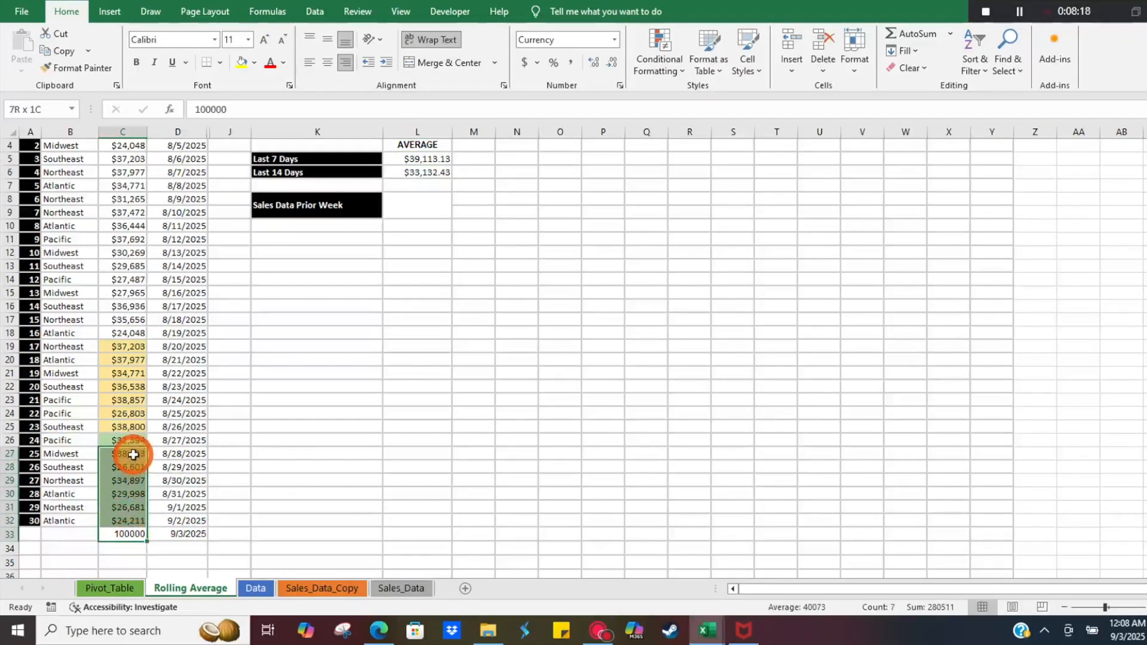
drag(122, 533, 124, 439)
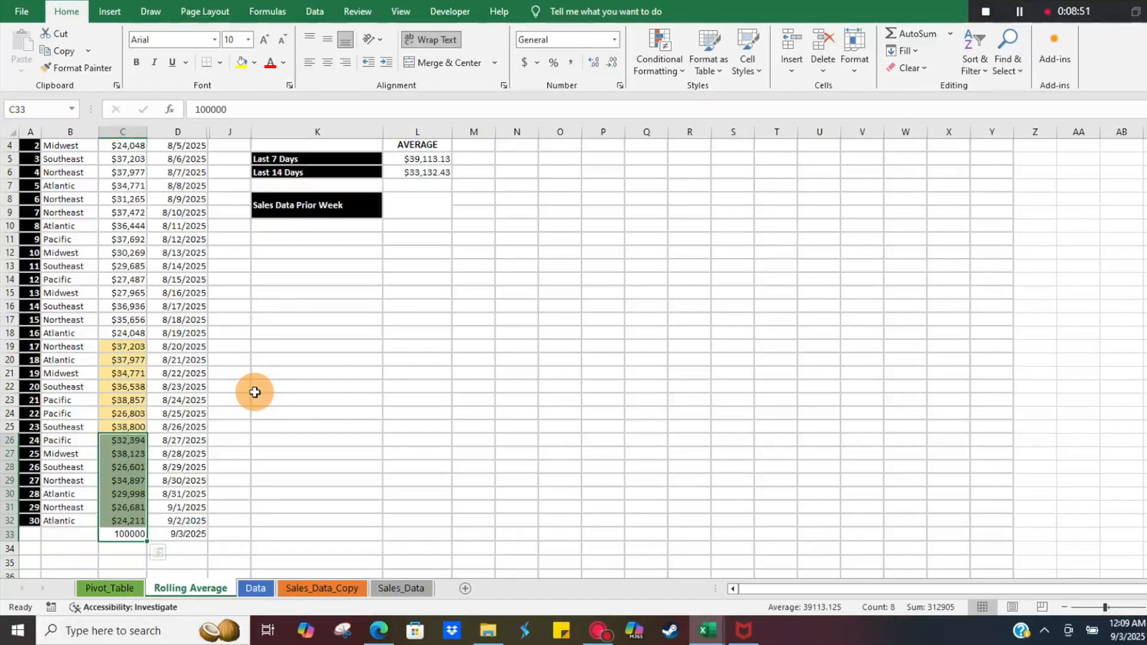
Clear the test sales value and date from C33:D33
click(192, 534)
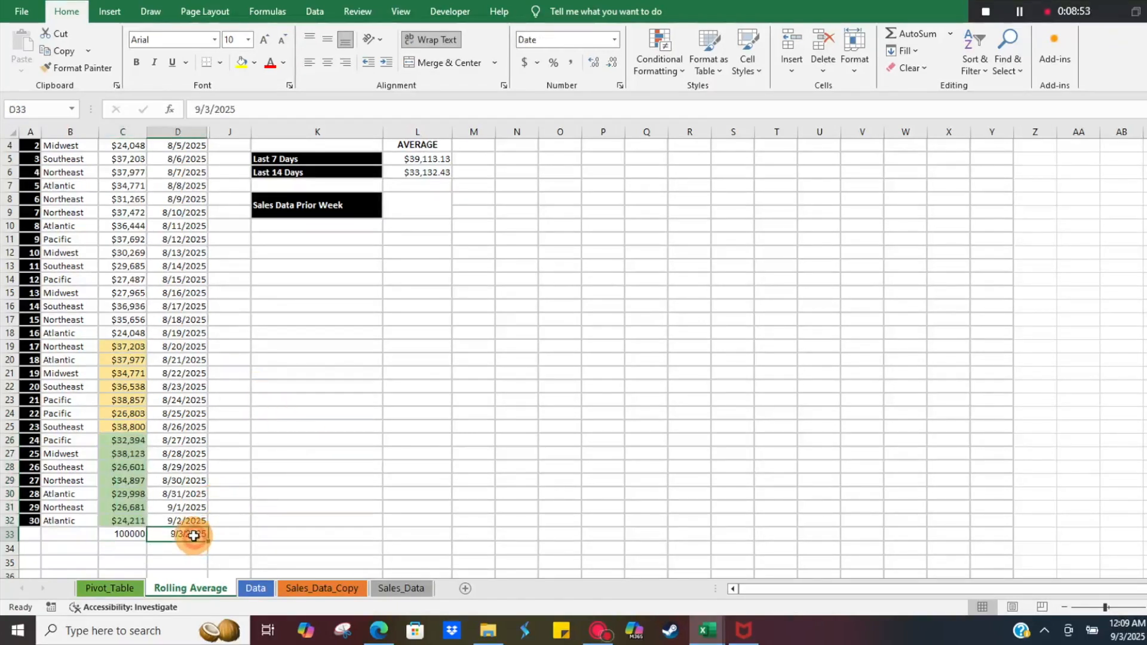
key(shift+Left)
key(Delete)
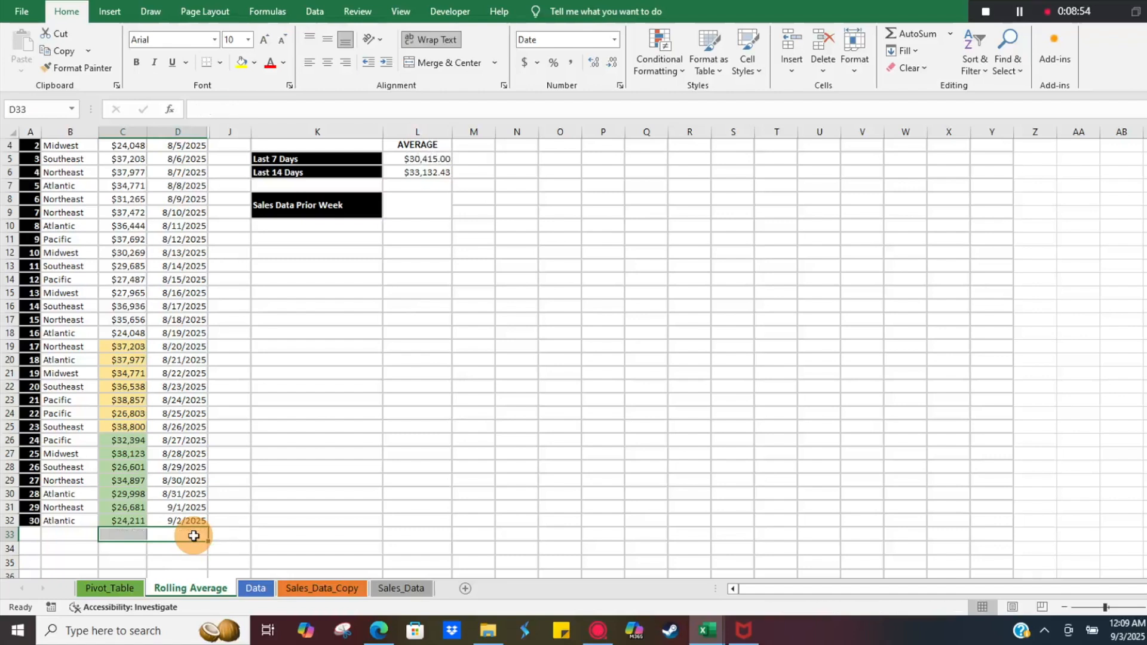
Restore the first criterion in the L5 formula to "<"&TODAY() so that today's date is excluded
click(436, 159)
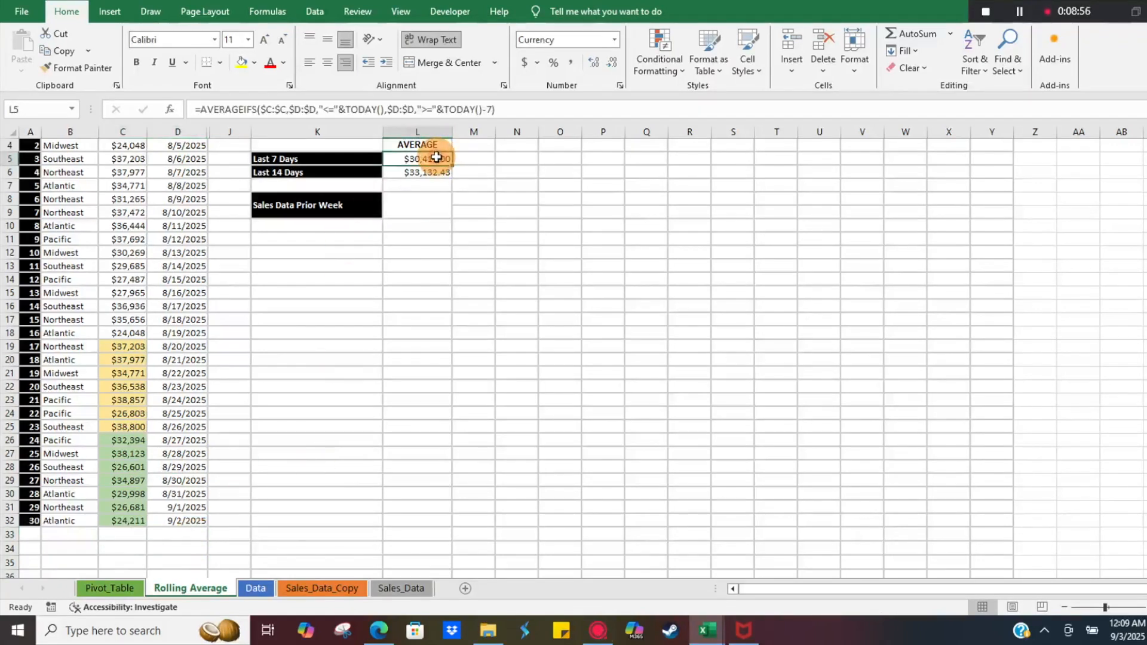
click(335, 112)
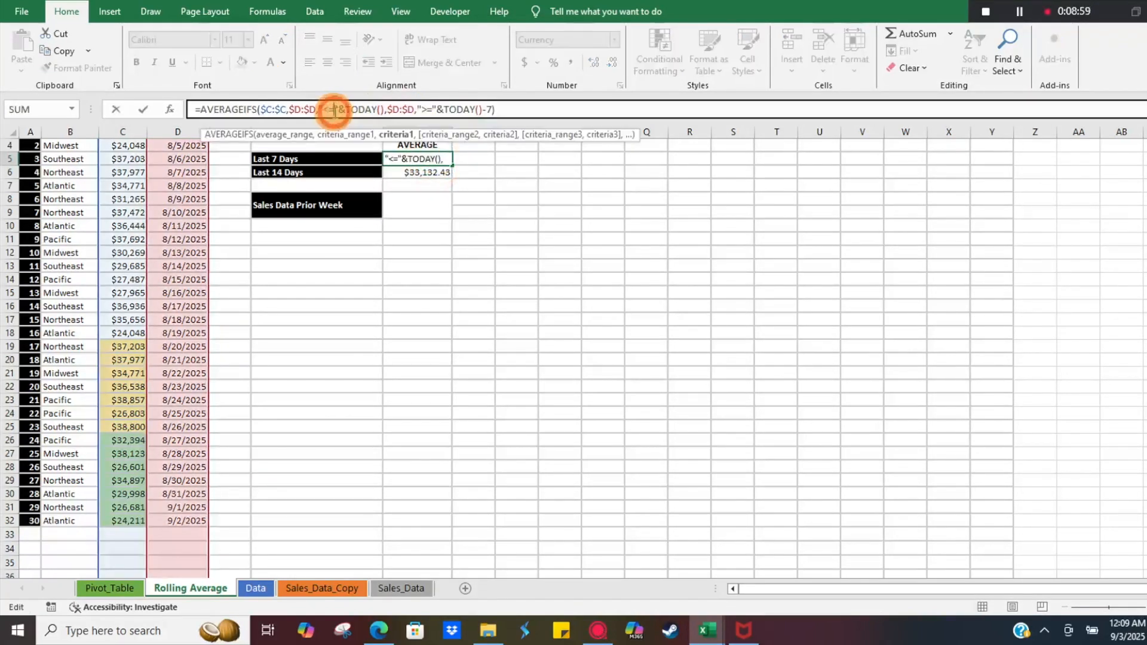
key(BackSpace)
key(Return)
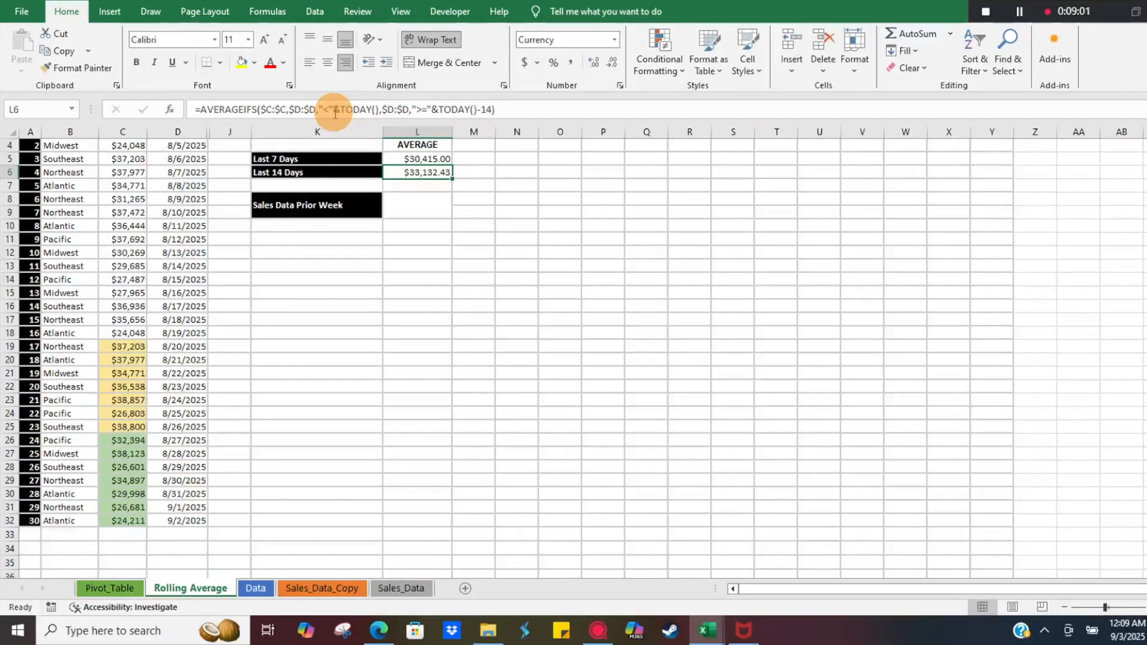
Start an AVERAGEIFS formula in L8 for Sales Data Prior Week, with the Sales column $C:$C as the absolute average range
click(425, 203)
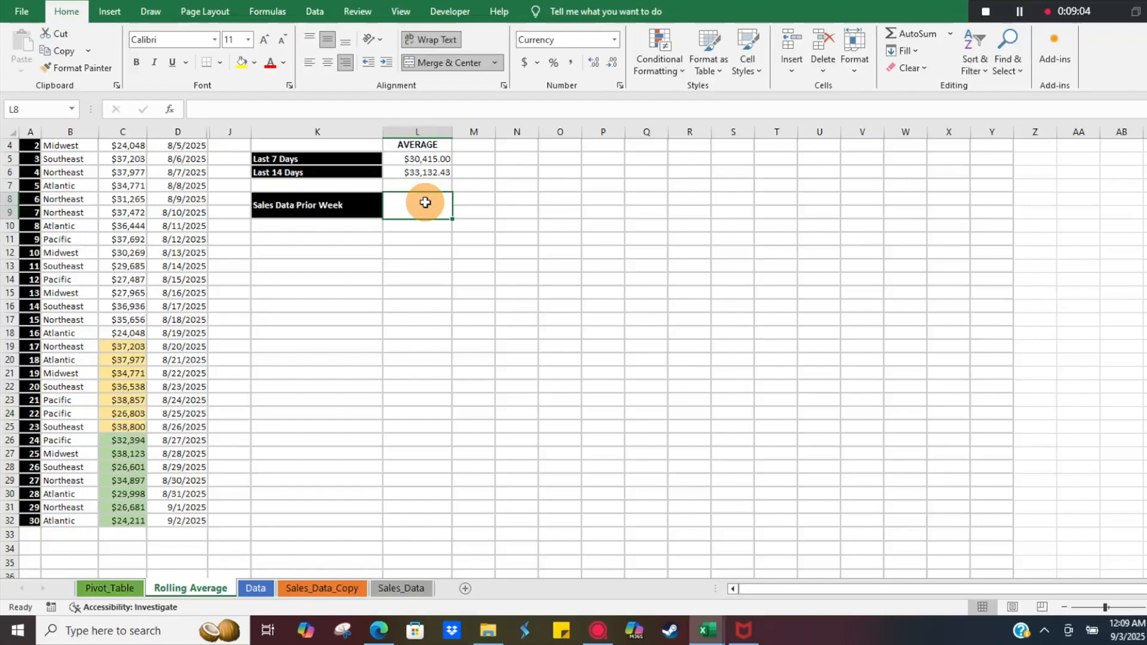
scroll(424, 277, up, 1)
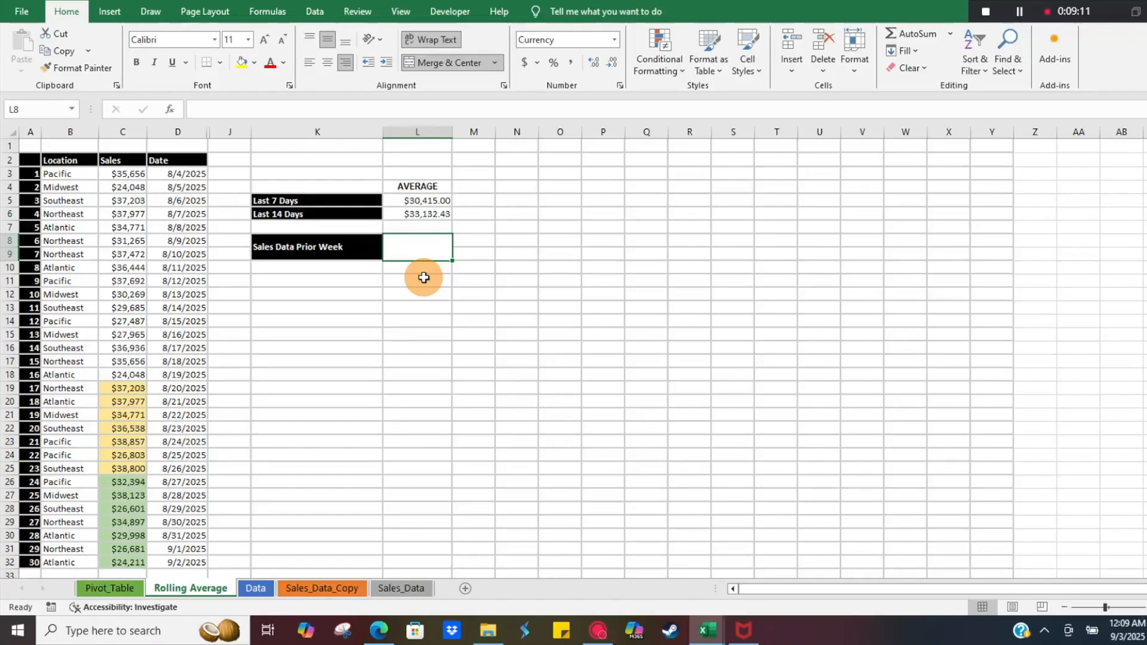
text(=averageifs)
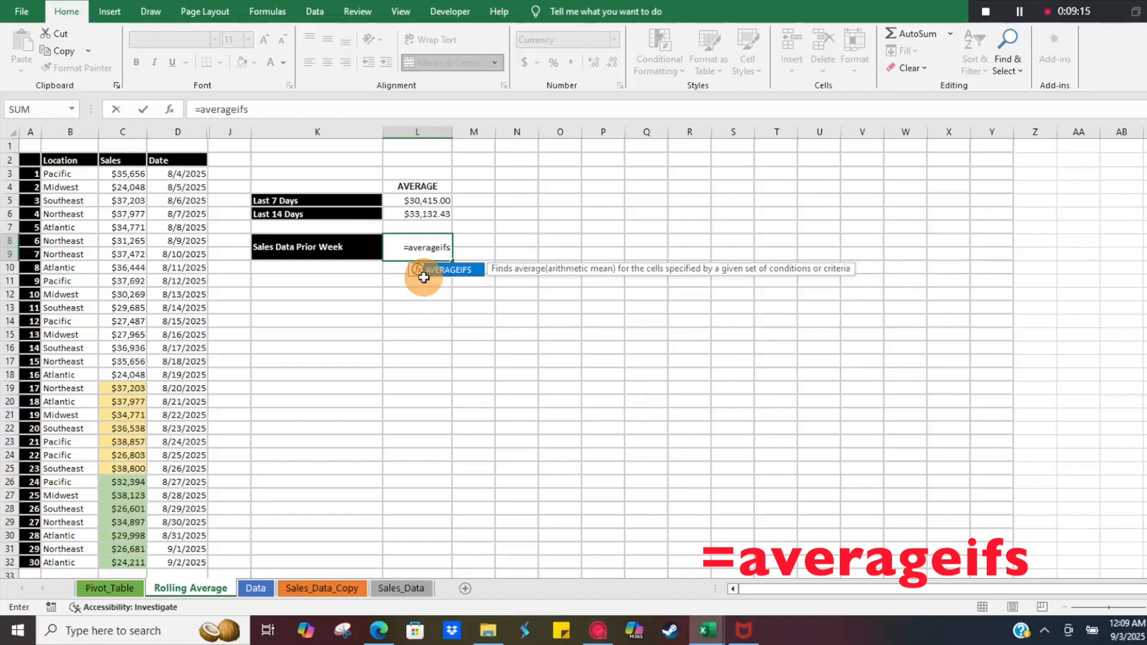
double_click(423, 276)
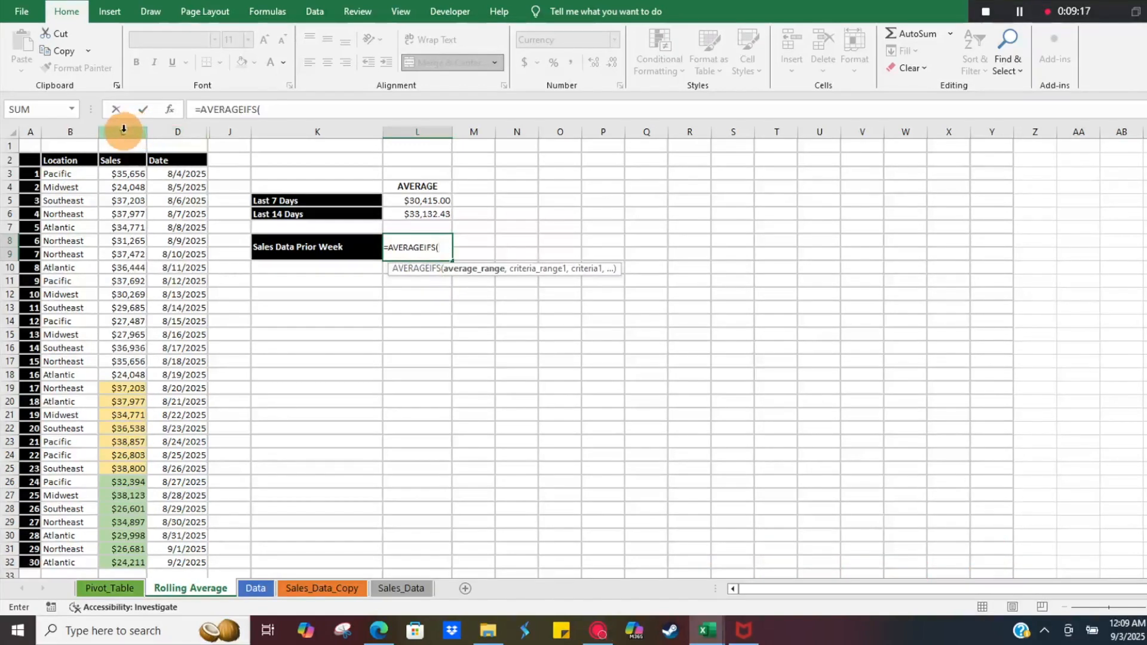
click(123, 128)
key(F4)
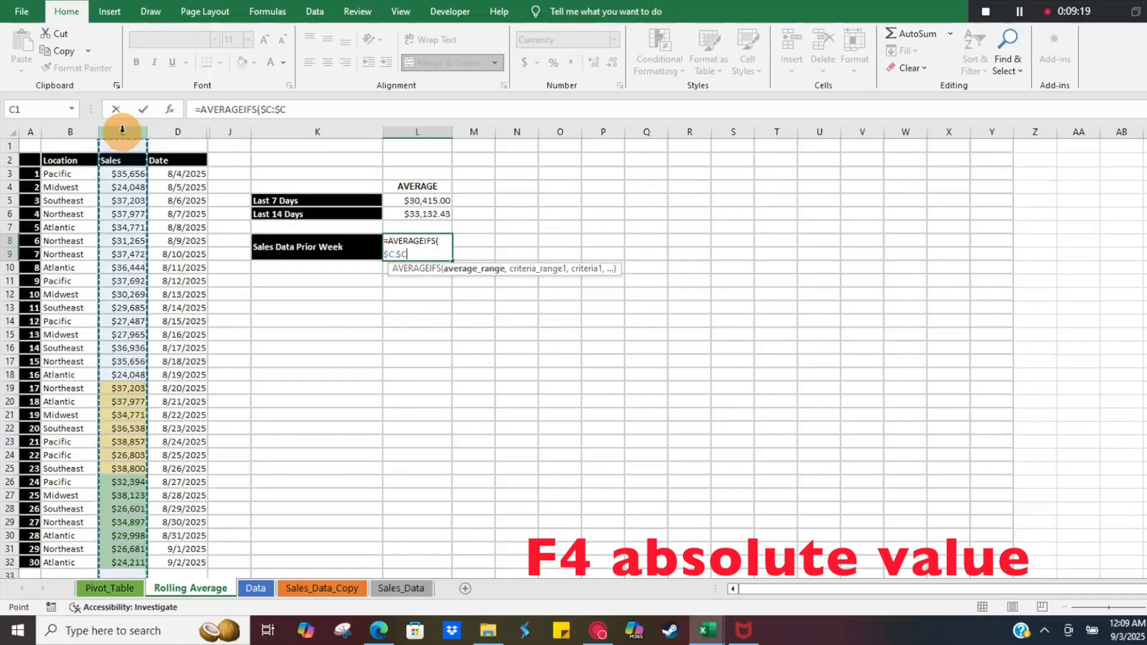
text(,)
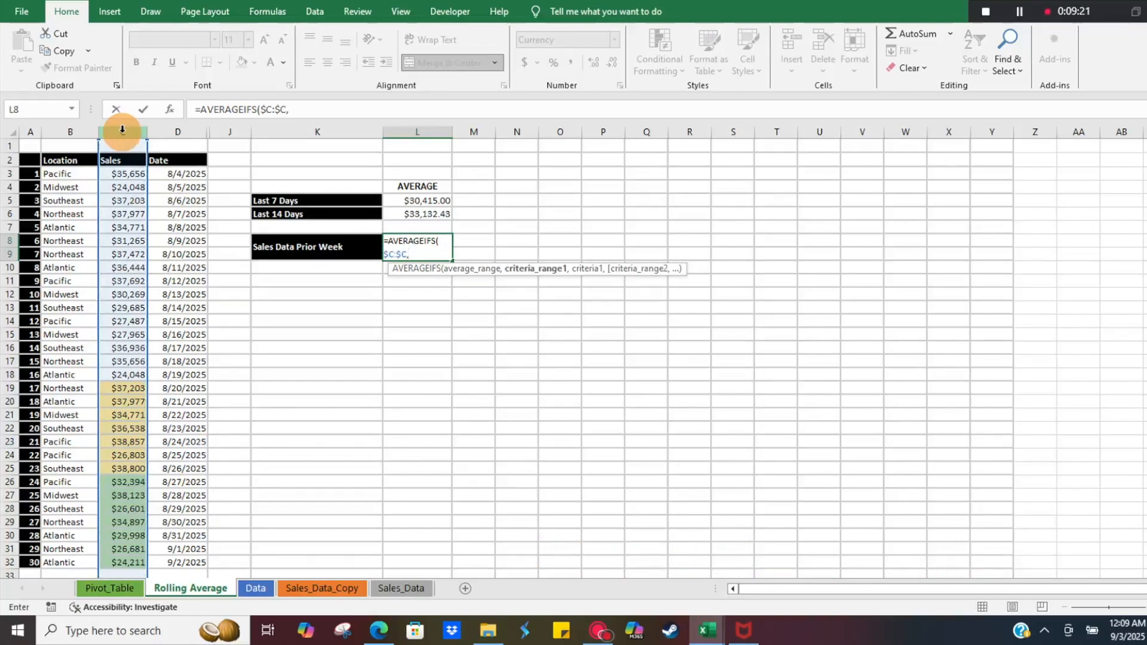
Add the Date column $D:$D as the first criteria range in the L8 formula, with the criterion "<"&TODAY()-7
click(179, 130)
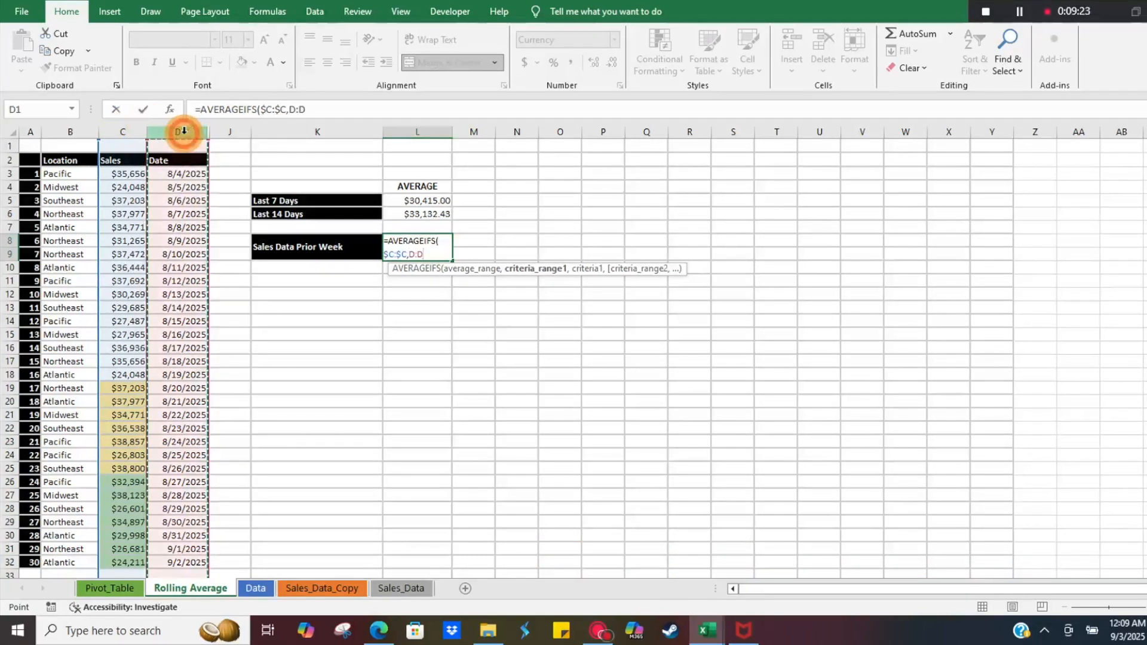
key(F4)
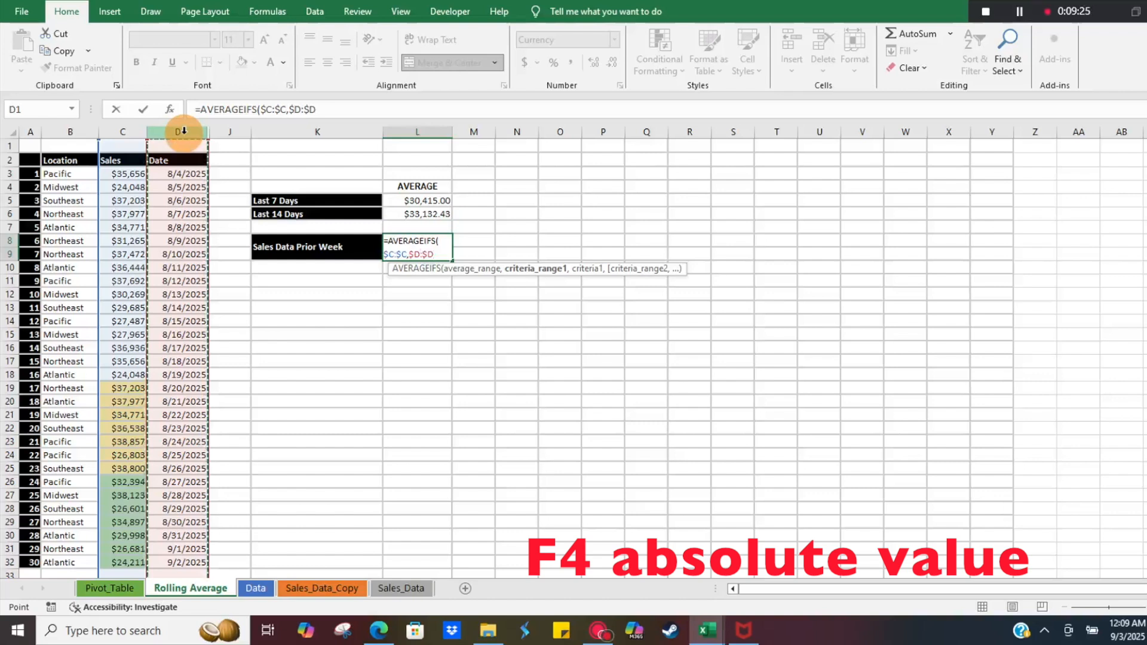
text(,"<)
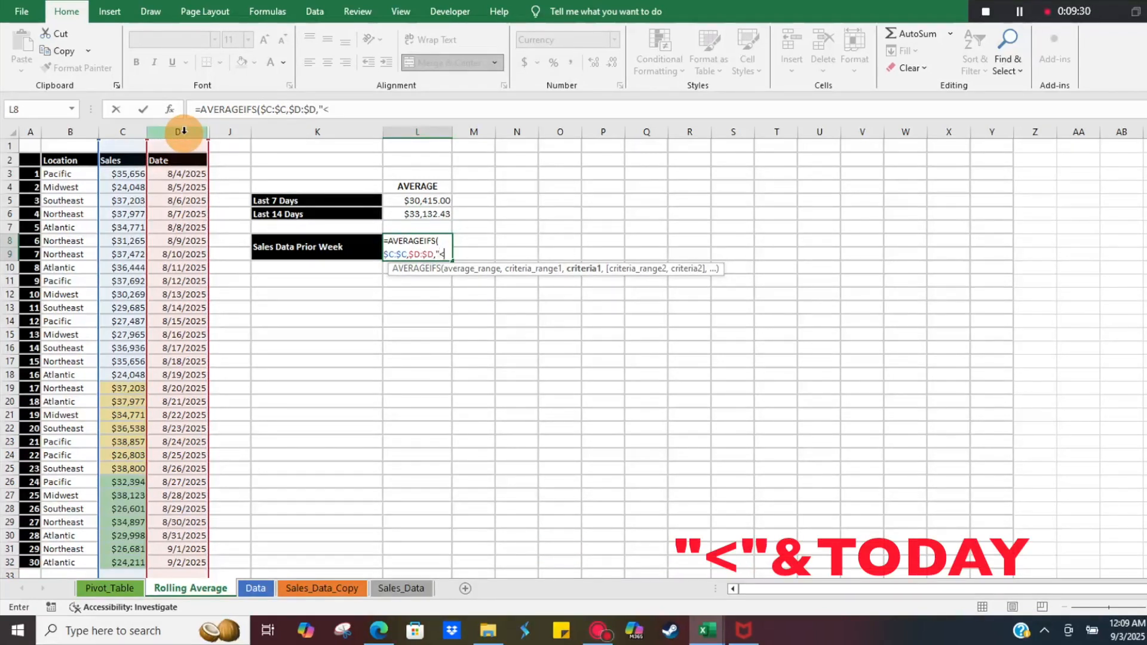
text("&TODAY())
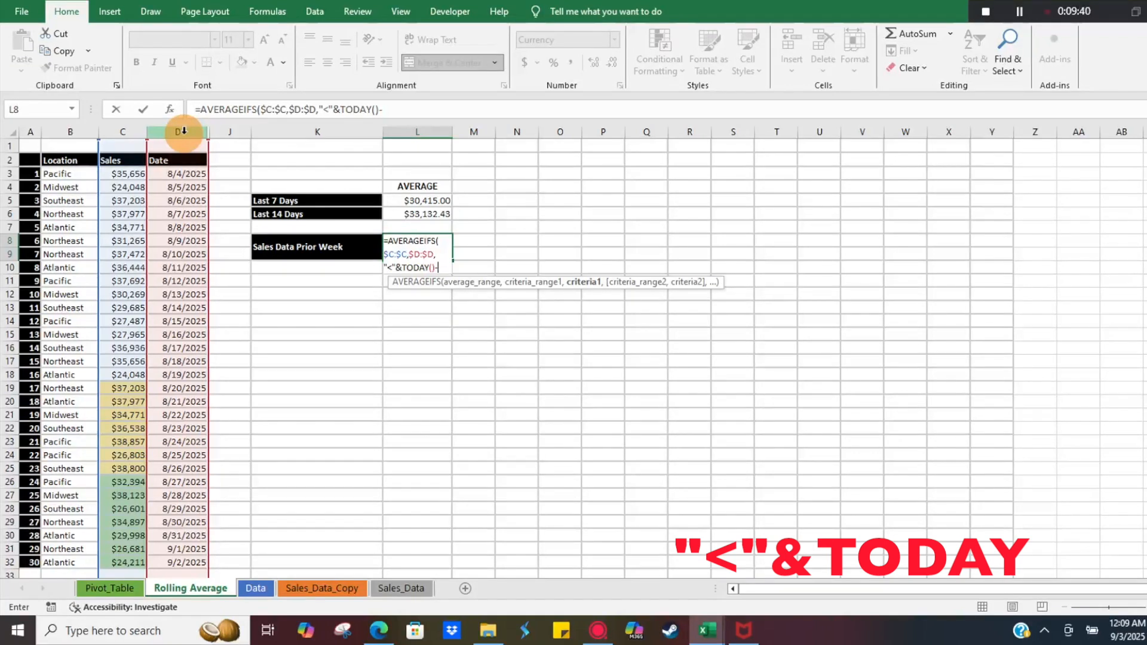
text(-7)
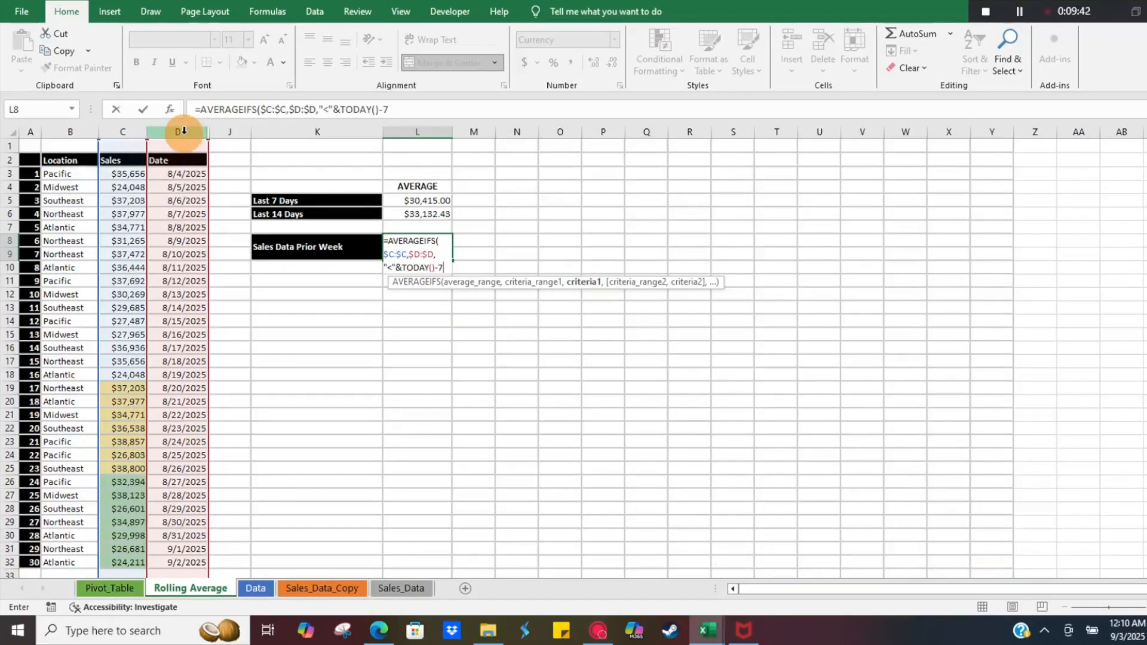
text(,)
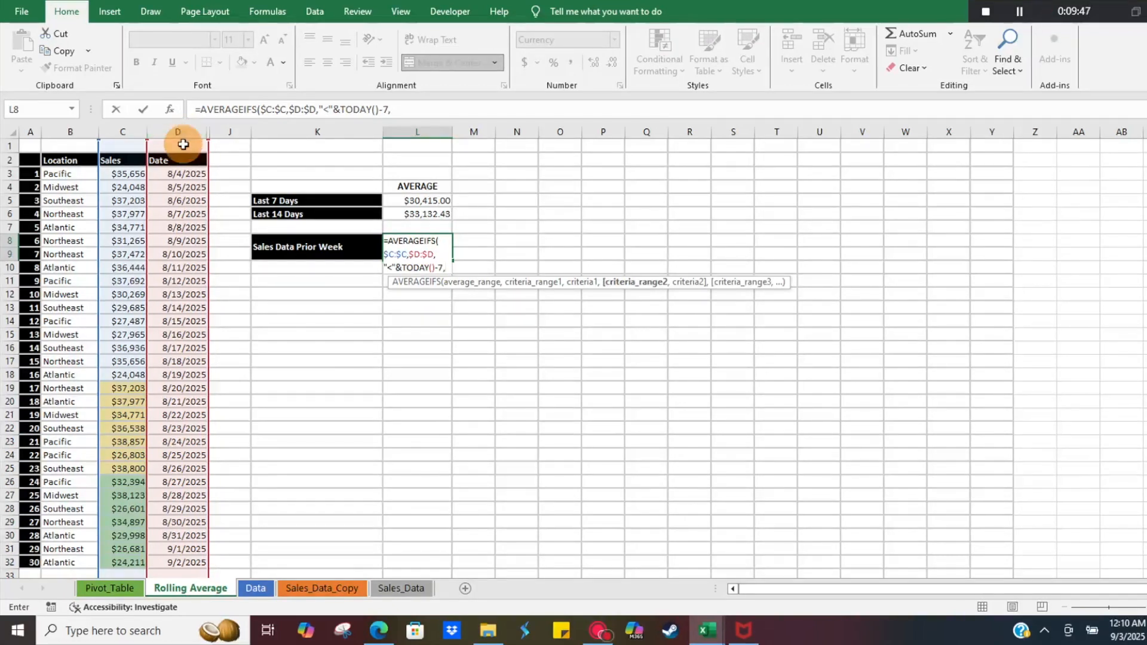
Add $D:$D as the second criteria range with the criterion ">="&TODAY()-14 and complete the L8 formula
click(181, 130)
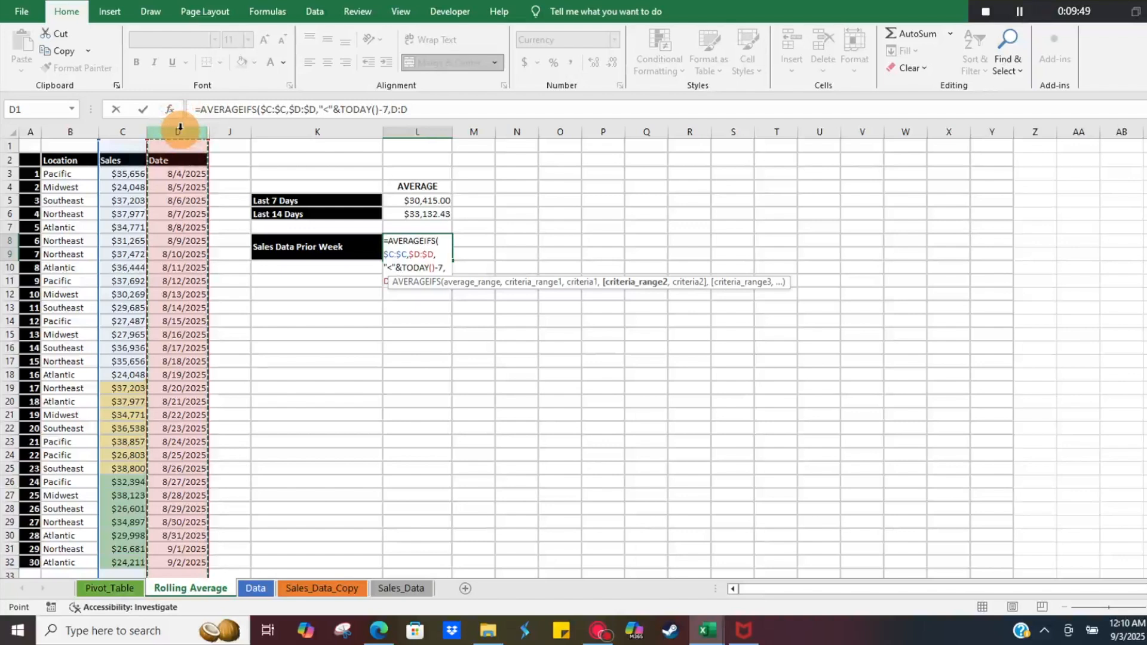
key(F4)
click(453, 106)
text(,)
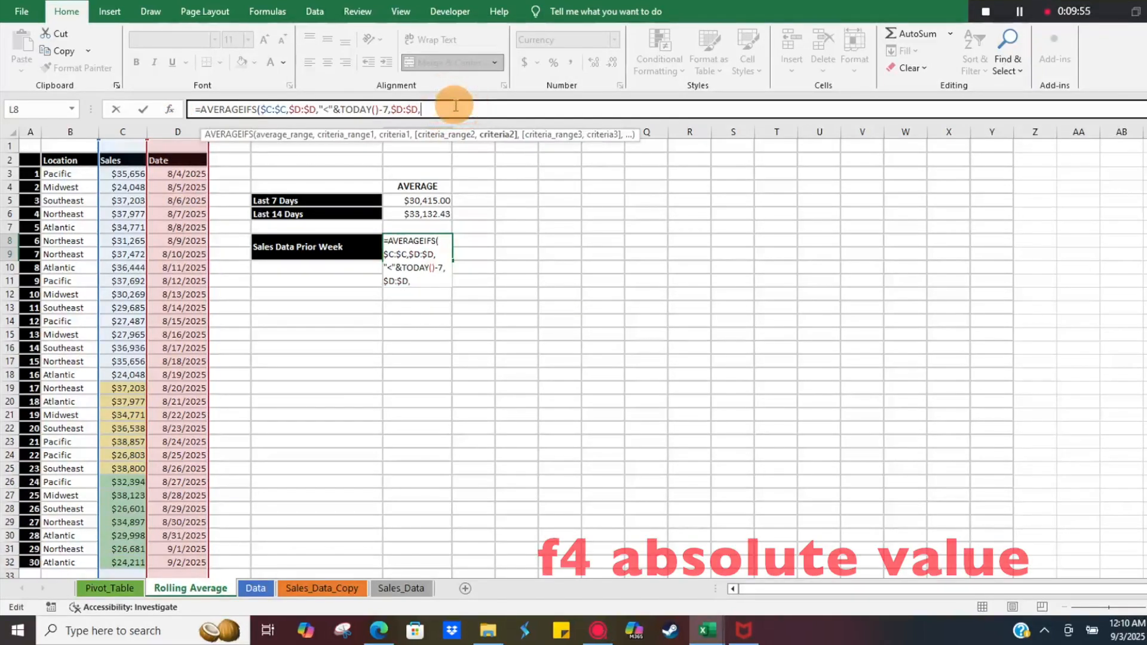
text(">)
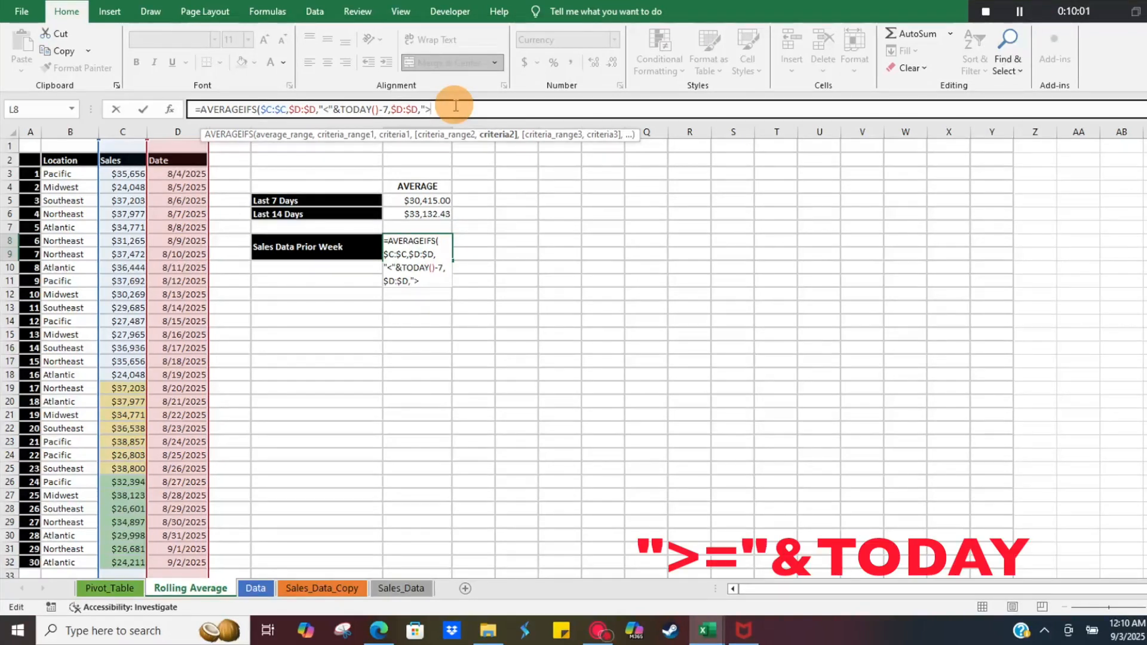
text(="&TODAY())
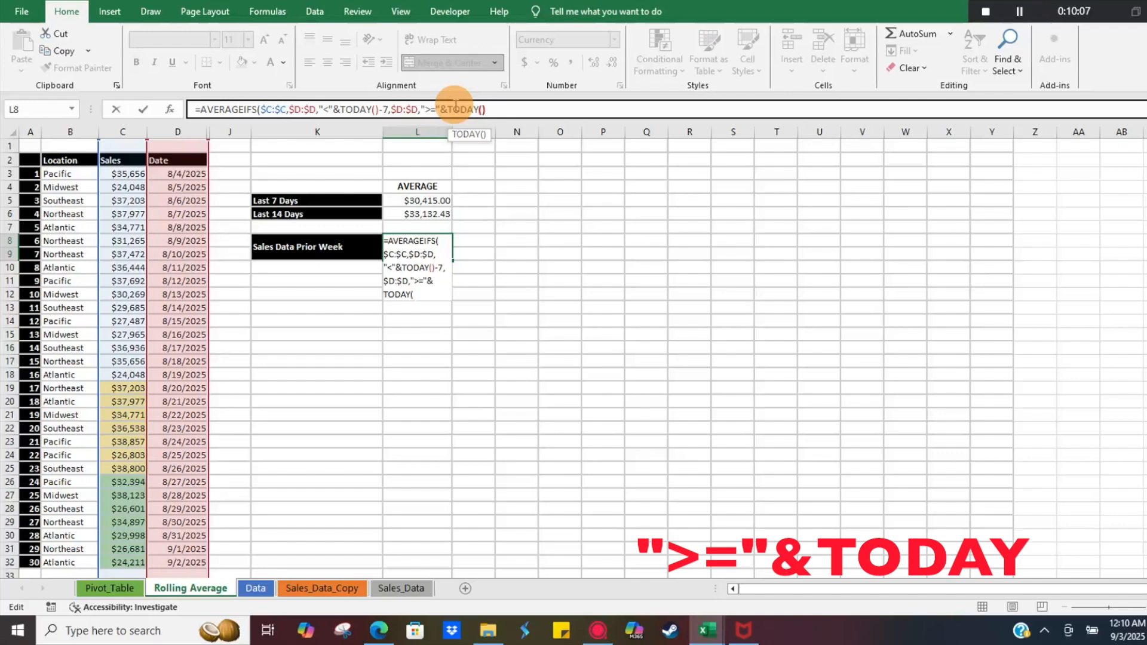
text(-)
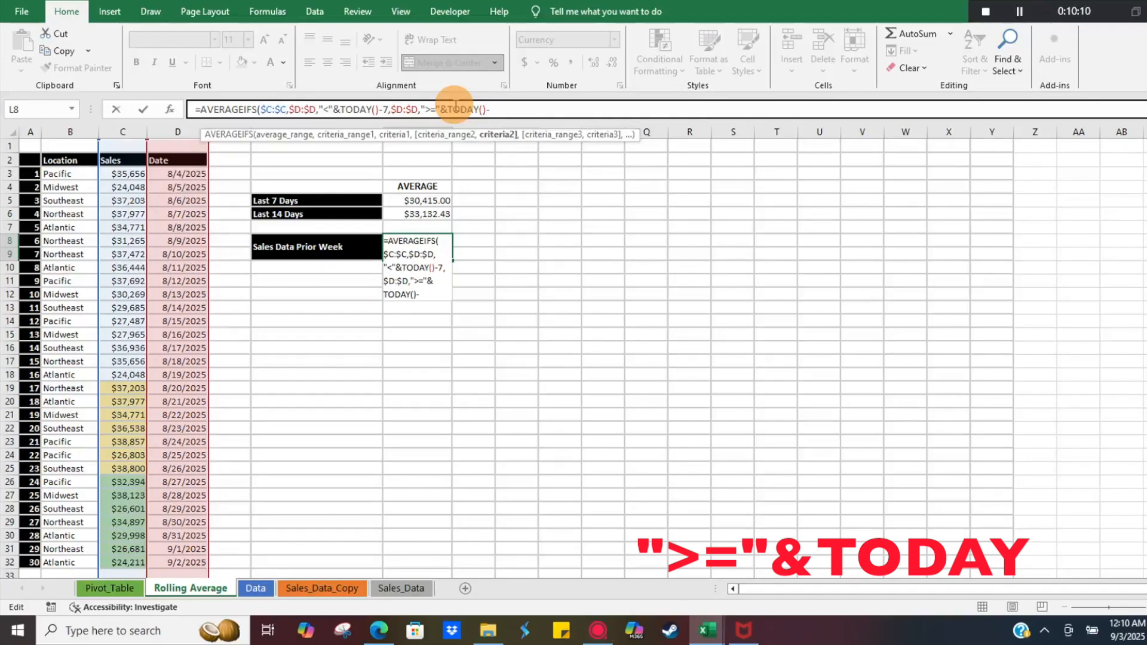
text(14)
key(Return)
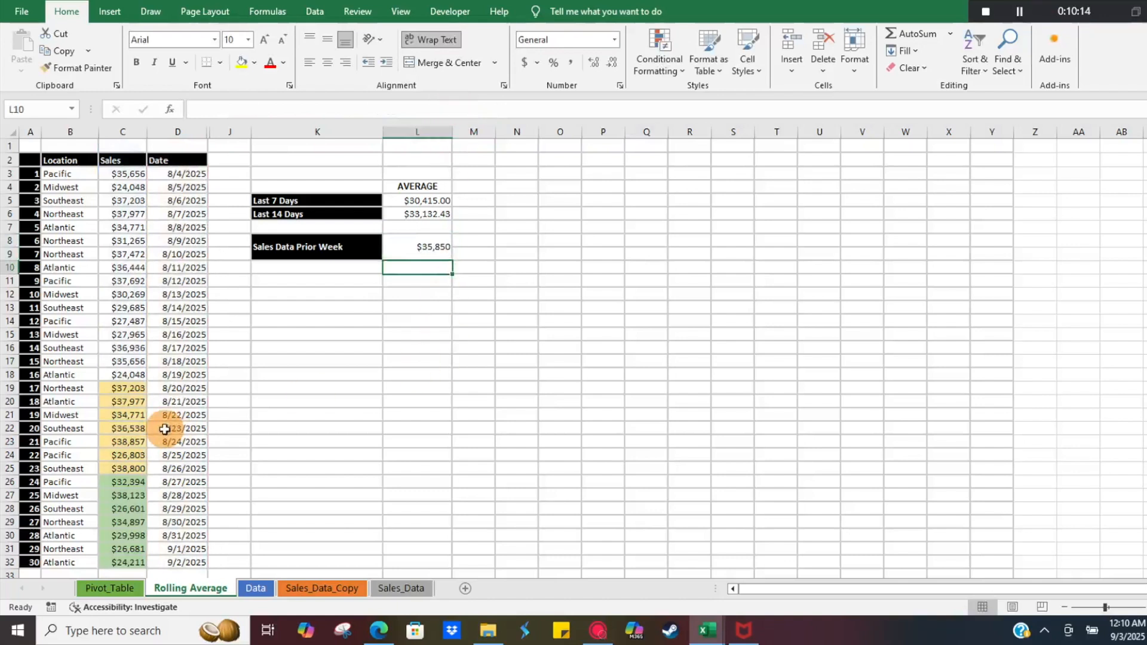
Select the prior week's Sales values C19:C25 to compare their average with L8
click(119, 387)
drag(122, 554, 122, 562)
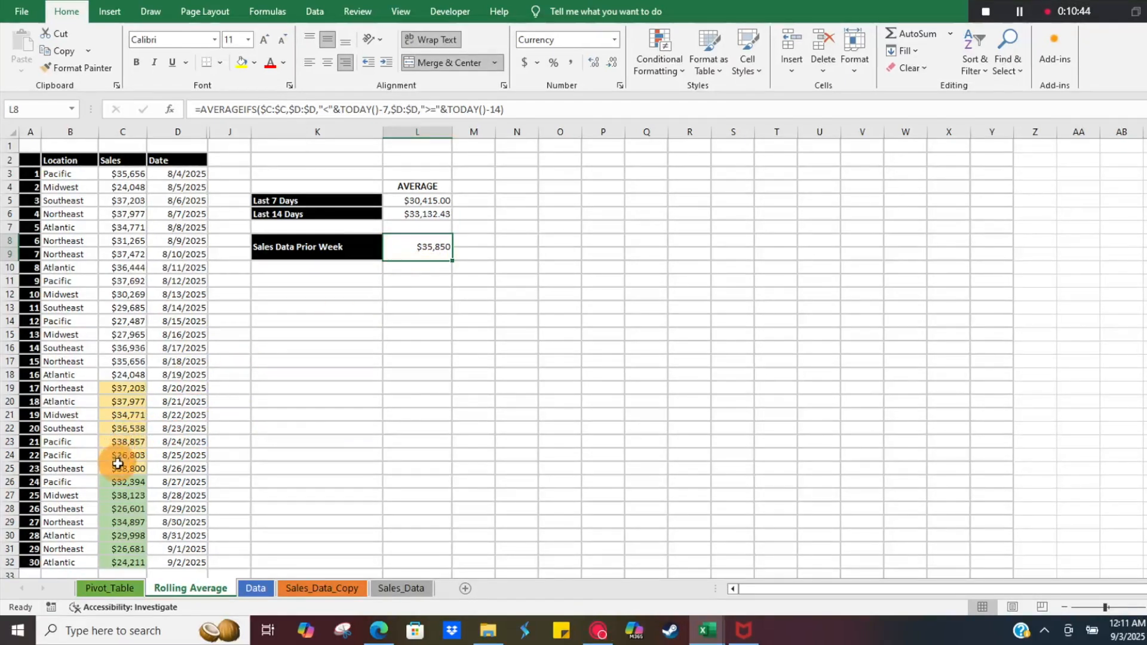
drag(116, 468, 119, 394)
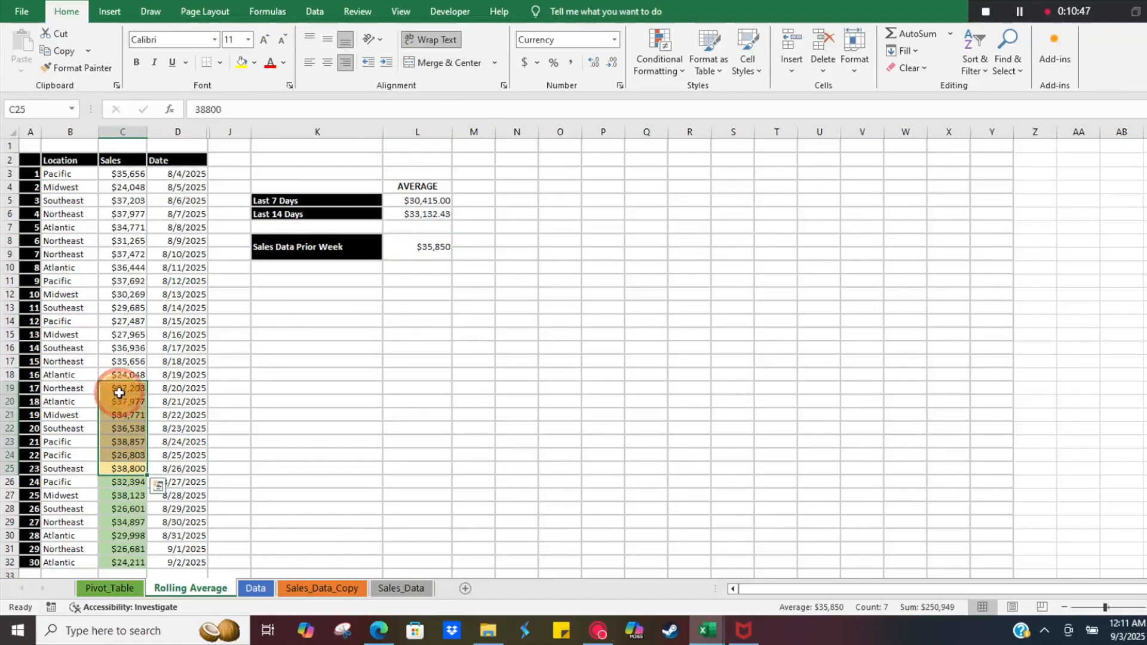